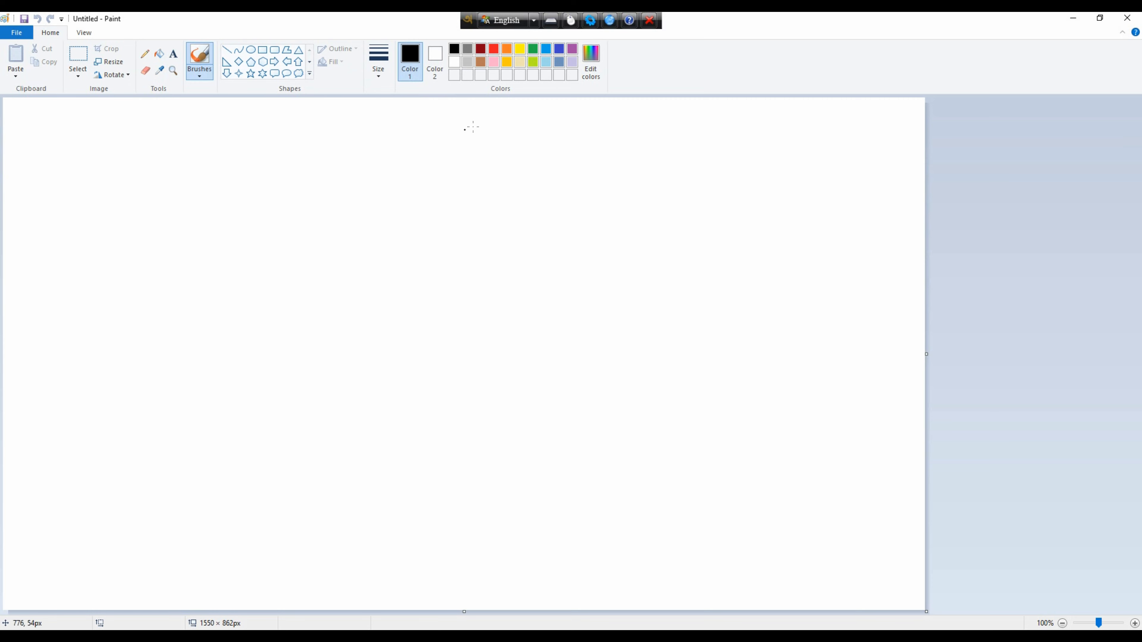
# Draw three nested circles hanging from the centre of the canvas's upper edge, the largest about 352 px across.
pyautogui.moveTo(414, 200); pyautogui.dragTo(487, 105)
pyautogui.moveTo(473, 152); pyautogui.dragTo(471, 84)
pyautogui.moveTo(385, 179); pyautogui.dragTo(543, 20)
pyautogui.moveTo(498, 138)
pyautogui.mouseDown()
pyautogui.moveTo(476, 137)
pyautogui.moveTo(484, 117)
pyautogui.mouseUp()
pyautogui.moveTo(401, 239)
pyautogui.mouseDown()
pyautogui.moveTo(488, 110)
pyautogui.moveTo(610, 30)
pyautogui.mouseUp()
pyautogui.moveTo(533, 190)
pyautogui.mouseDown()
pyautogui.moveTo(452, 188)
pyautogui.moveTo(474, 142)
pyautogui.mouseUp()
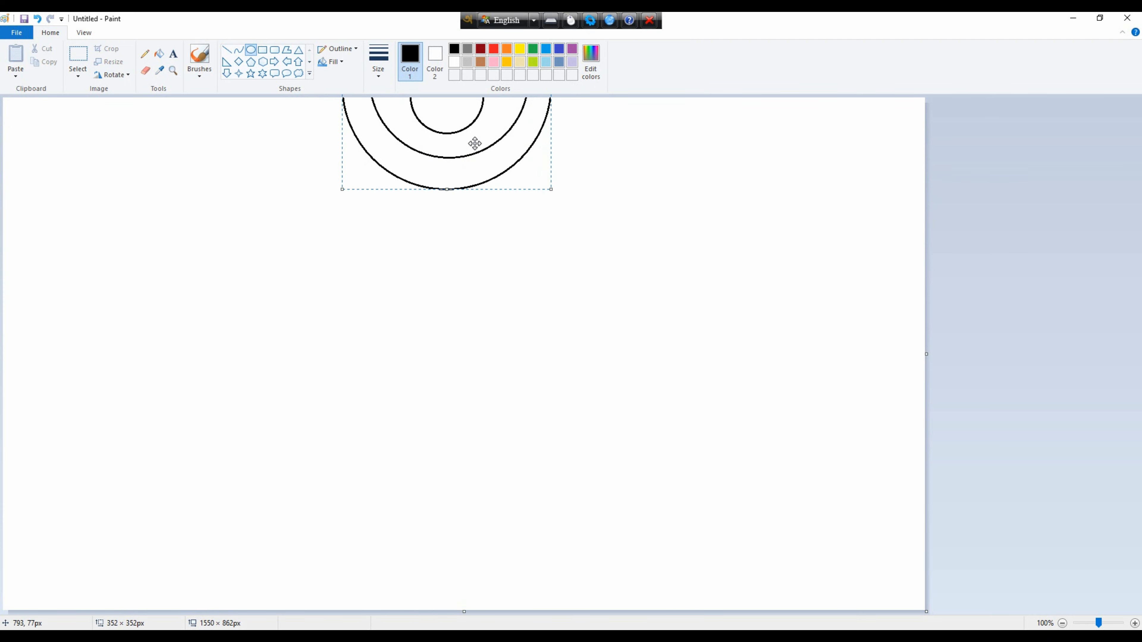
# Draw a larger fourth circle around the central three, cut off by the canvas's upper edge.
pyautogui.moveTo(340, 204); pyautogui.dragTo(682, 13)
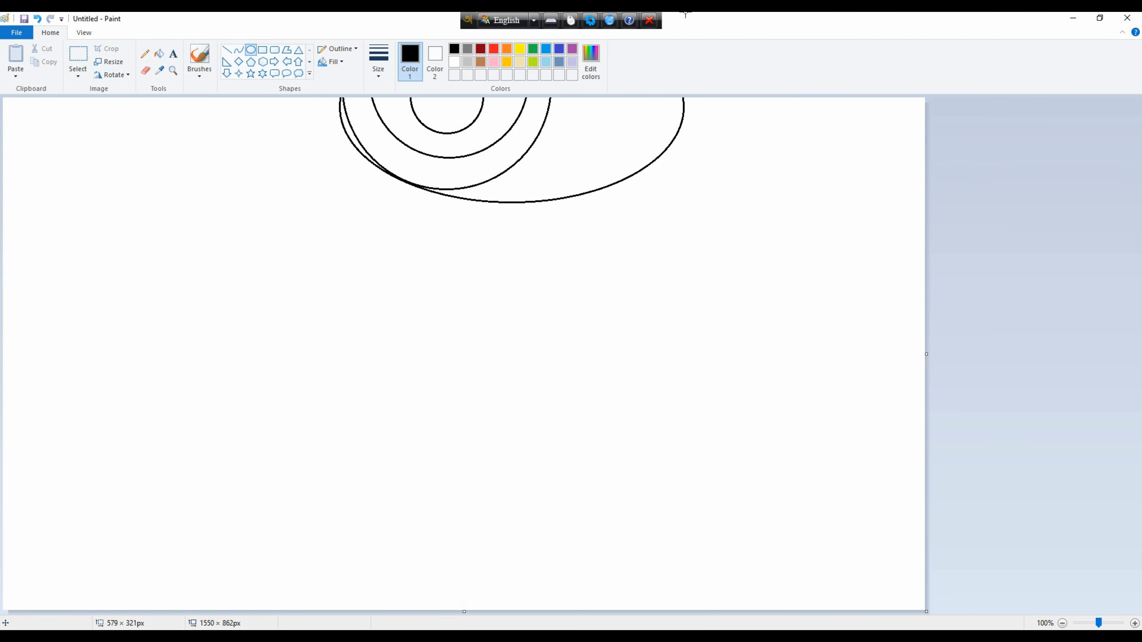
pyautogui.hotkey('ctrl', 'z')
pyautogui.moveTo(410, 396); pyautogui.dragTo(719, 88)
pyautogui.moveTo(606, 286); pyautogui.dragTo(483, 86)
pyautogui.click(808, 234)
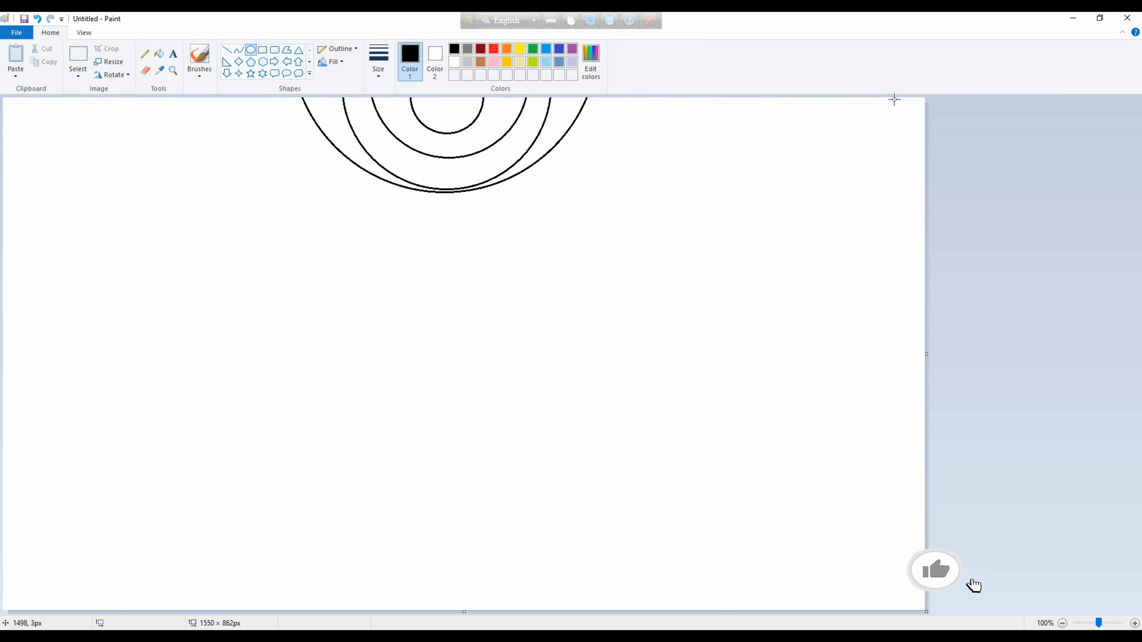
# Draw two parallel full-height vertical lines along both the right and left edges of the canvas.
pyautogui.click(226, 50)
pyautogui.moveTo(912, 99)
pyautogui.mouseDown()
pyautogui.moveTo(966, 459)
pyautogui.moveTo(962, 641)
pyautogui.mouseUp()
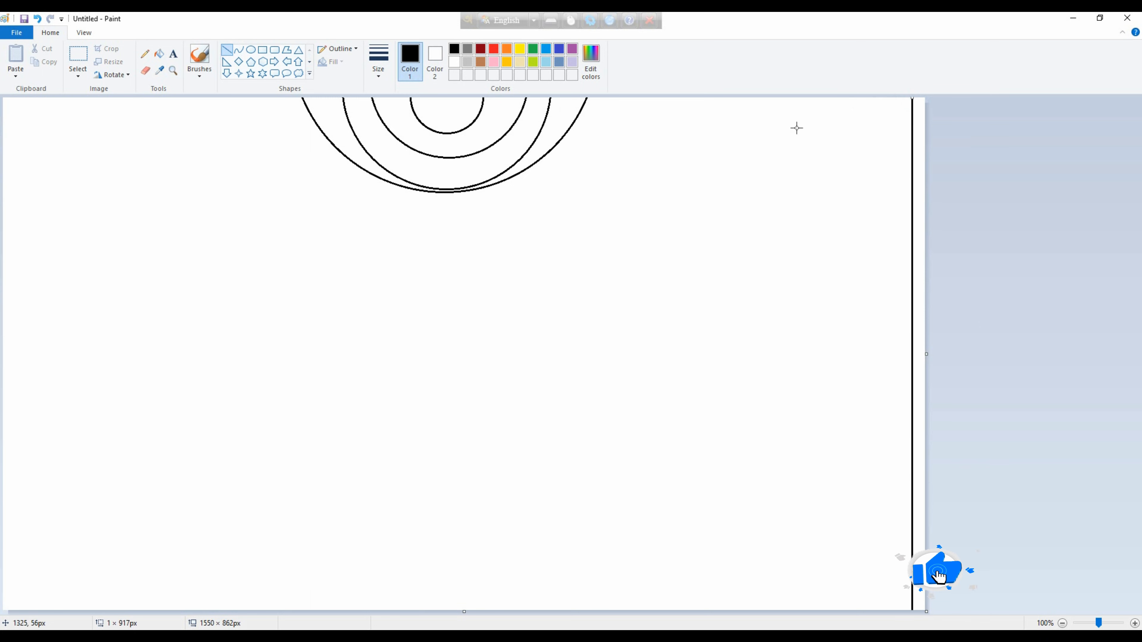
pyautogui.moveTo(898, 99); pyautogui.dragTo(897, 630)
pyautogui.moveTo(15, 99)
pyautogui.mouseDown()
pyautogui.moveTo(36, 265)
pyautogui.moveTo(18, 630)
pyautogui.moveTo(27, 293)
pyautogui.moveTo(29, 620)
pyautogui.mouseUp()
# Draw the first curtain fold beside the left vertical lines as two outward-bulging curves meeting at a waist.
pyautogui.click(239, 49)
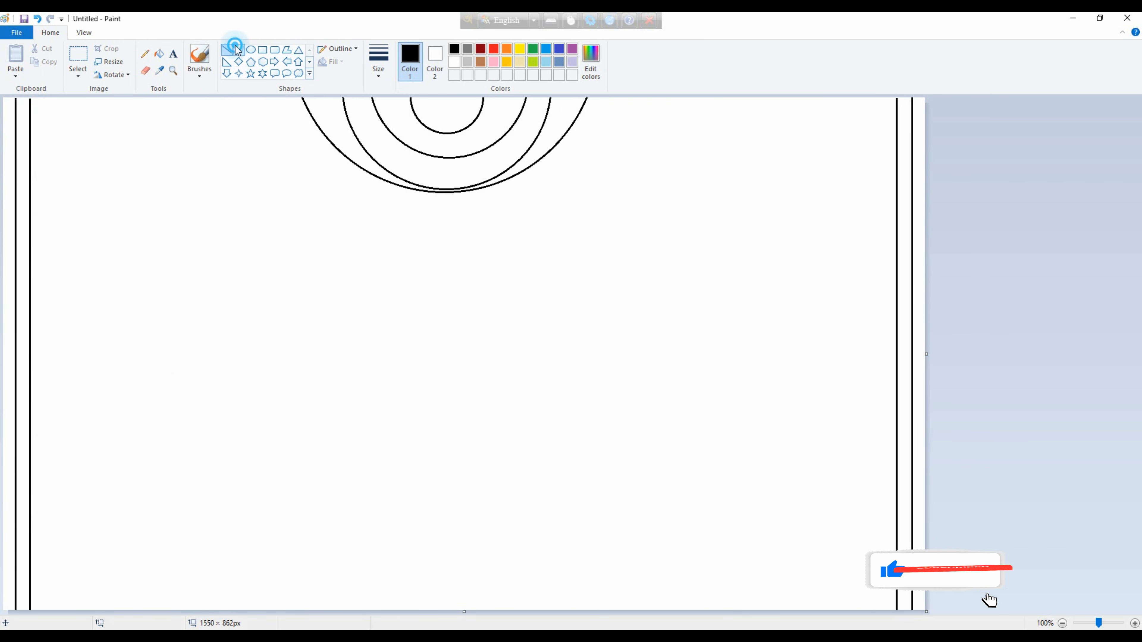
pyautogui.moveTo(36, 99); pyautogui.dragTo(35, 430)
pyautogui.moveTo(35, 211); pyautogui.dragTo(52, 222)
pyautogui.hotkey('ctrl', 'z')
pyautogui.moveTo(36, 98); pyautogui.dragTo(38, 398)
pyautogui.moveTo(36, 236); pyautogui.dragTo(54, 247)
pyautogui.moveTo(38, 399); pyautogui.dragTo(40, 621)
pyautogui.moveTo(65, 464); pyautogui.dragTo(52, 475)
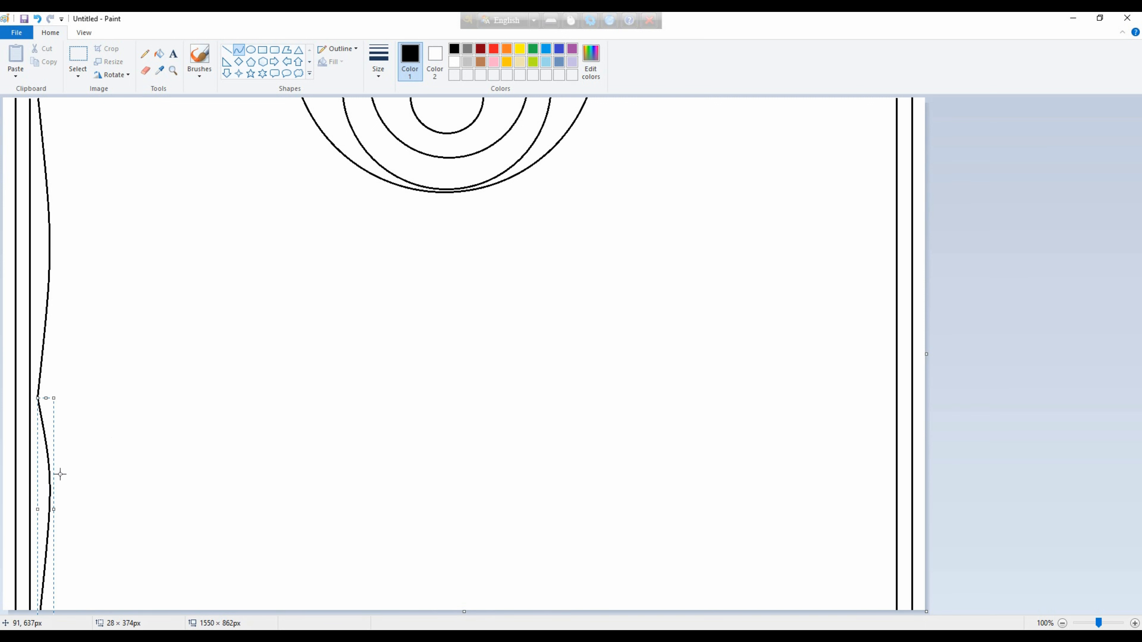
# Draw a second two-part curtain fold curve just inside the first one, following the same waist.
pyautogui.moveTo(86, 196); pyautogui.dragTo(55, 402)
pyautogui.moveTo(55, 228); pyautogui.dragTo(77, 255)
pyautogui.moveTo(55, 403); pyautogui.dragTo(63, 619)
pyautogui.moveTo(70, 489); pyautogui.dragTo(74, 494)
pyautogui.click(75, 494)
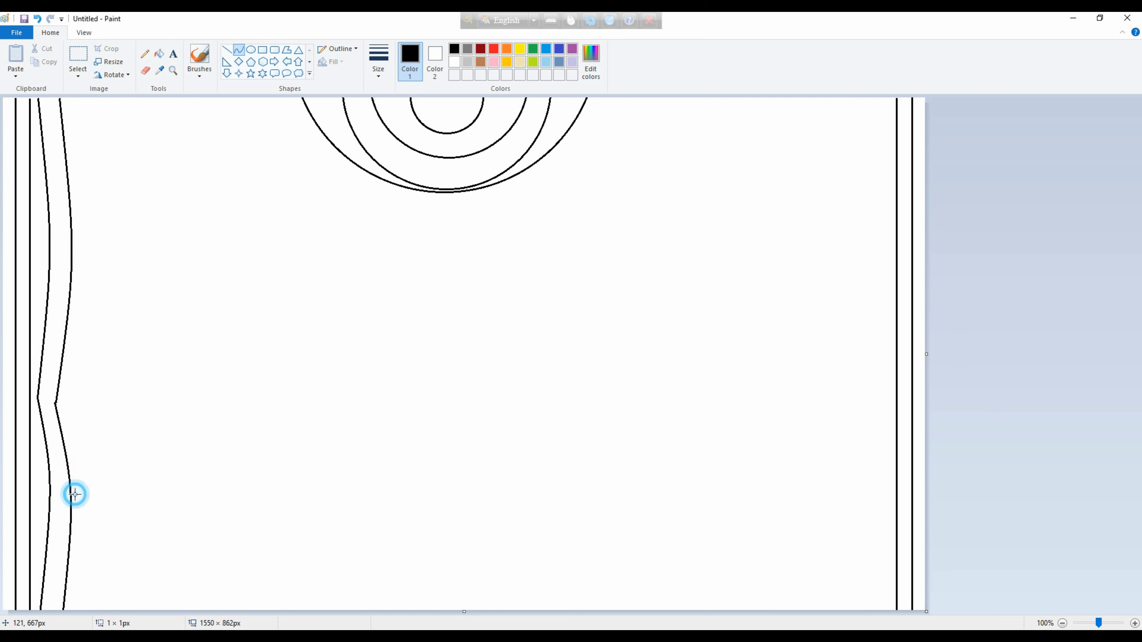
# Draw a third two-part fold curve on the left curtain, bulging slightly more above the waist.
pyautogui.moveTo(83, 99); pyautogui.dragTo(72, 407)
pyautogui.moveTo(77, 252); pyautogui.dragTo(110, 270)
pyautogui.moveTo(72, 407); pyautogui.dragTo(92, 623)
pyautogui.moveTo(87, 488); pyautogui.dragTo(76, 540)
pyautogui.moveTo(197, 445); pyautogui.dragTo(196, 443)
# Draw the left curtain's inner edge as a wide bulge above the waist and a curve flaring inward below.
pyautogui.moveTo(108, 99); pyautogui.dragTo(91, 407)
pyautogui.moveTo(100, 250)
pyautogui.mouseDown()
pyautogui.moveTo(132, 288)
pyautogui.moveTo(149, 218)
pyautogui.moveTo(146, 263)
pyautogui.mouseUp()
pyautogui.moveTo(110, 105); pyautogui.dragTo(90, 56)
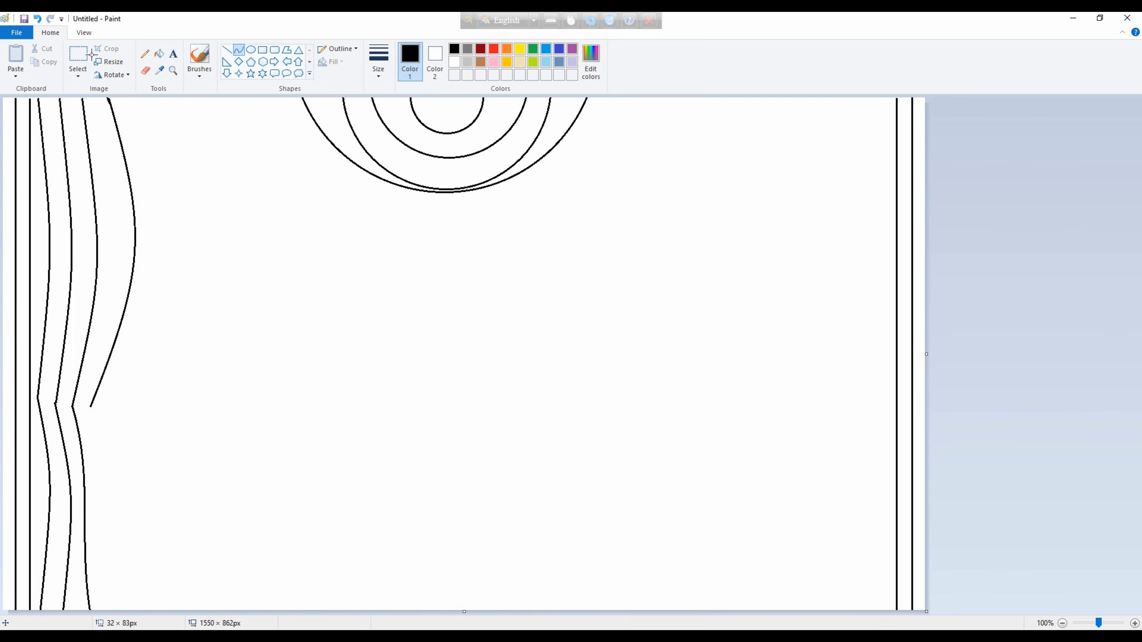
pyautogui.click(239, 337)
pyautogui.moveTo(93, 397); pyautogui.dragTo(145, 613)
pyautogui.moveTo(118, 460); pyautogui.dragTo(89, 537)
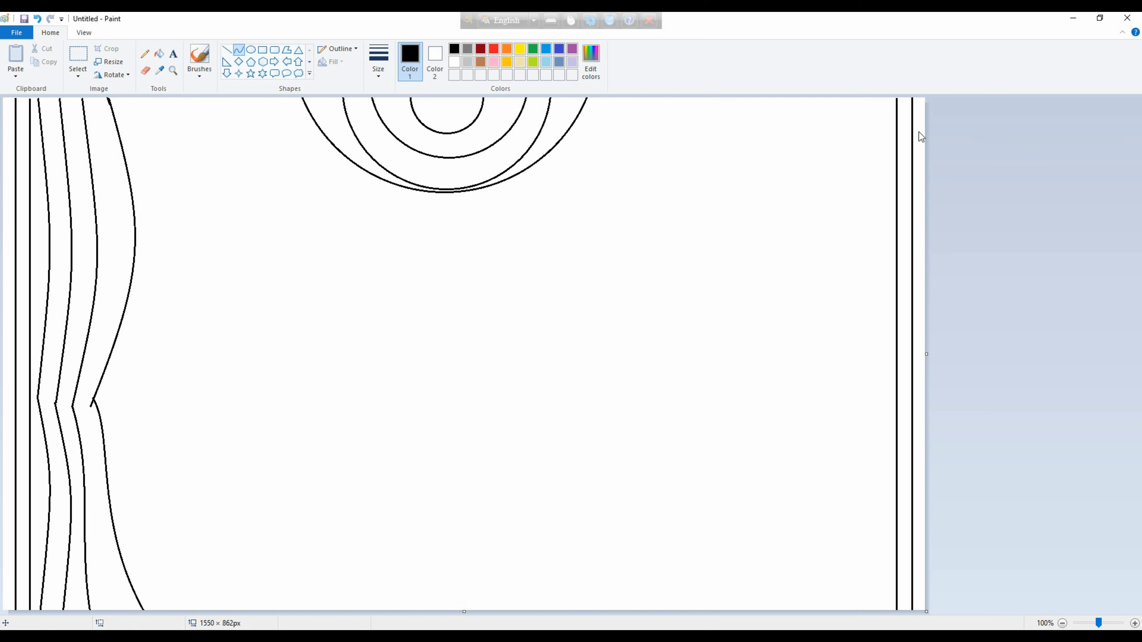
# Delete the two vertical lines along the canvas's right edge with a rectangular selection.
pyautogui.click(77, 58)
pyautogui.moveTo(887, 99); pyautogui.dragTo(927, 611)
pyautogui.press('Delete')
# Copy the whole left curtain with a rectangular selection of about 334 × 859 px and place the pasted copy at the right side of the canvas.
pyautogui.click(145, 71)
pyautogui.click(78, 75)
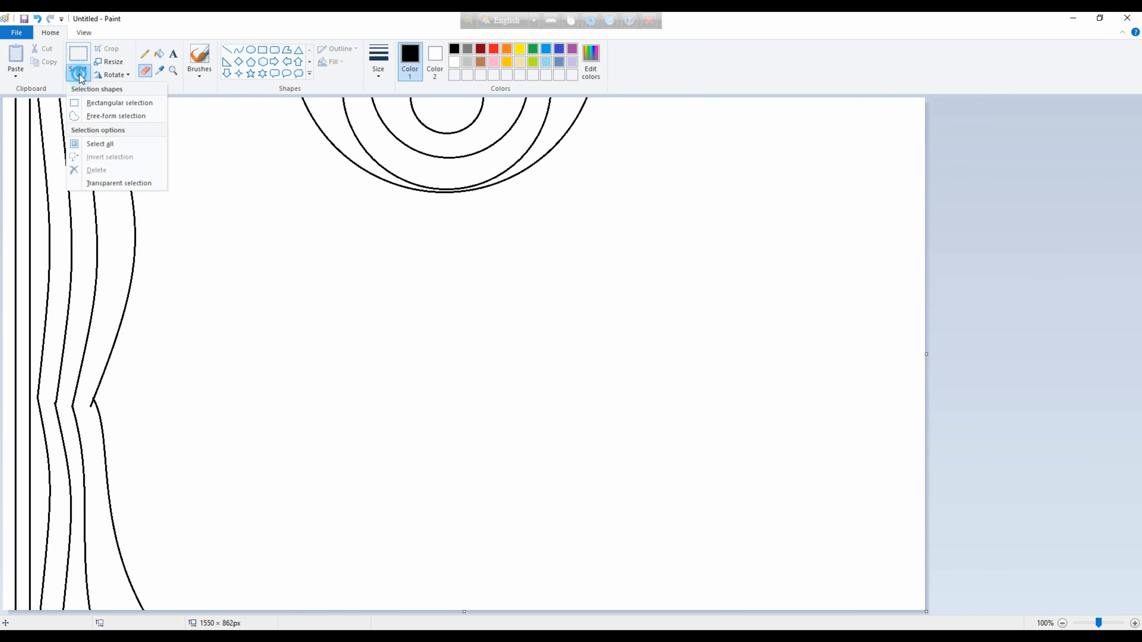
pyautogui.click(101, 102)
pyautogui.moveTo(2, 99); pyautogui.dragTo(203, 610)
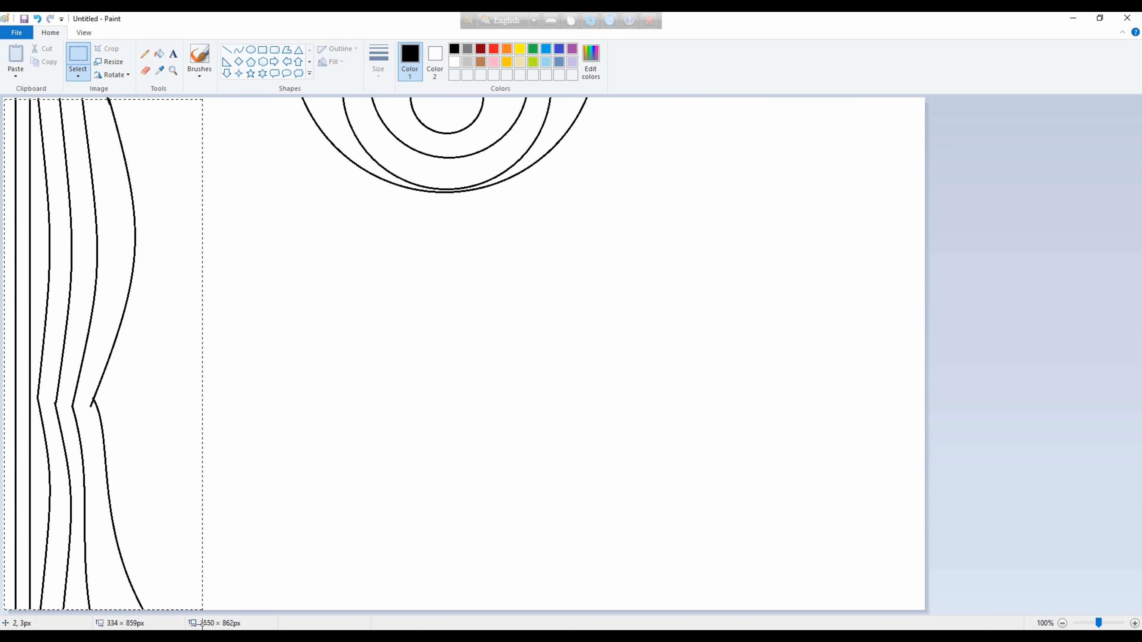
pyautogui.rightClick(538, 333)
pyautogui.click(565, 366)
pyautogui.moveTo(54, 358); pyautogui.dragTo(790, 357)
pyautogui.rightClick(790, 358)
pyautogui.moveTo(832, 459)
pyautogui.click(921, 477)
pyautogui.rightClick(807, 394)
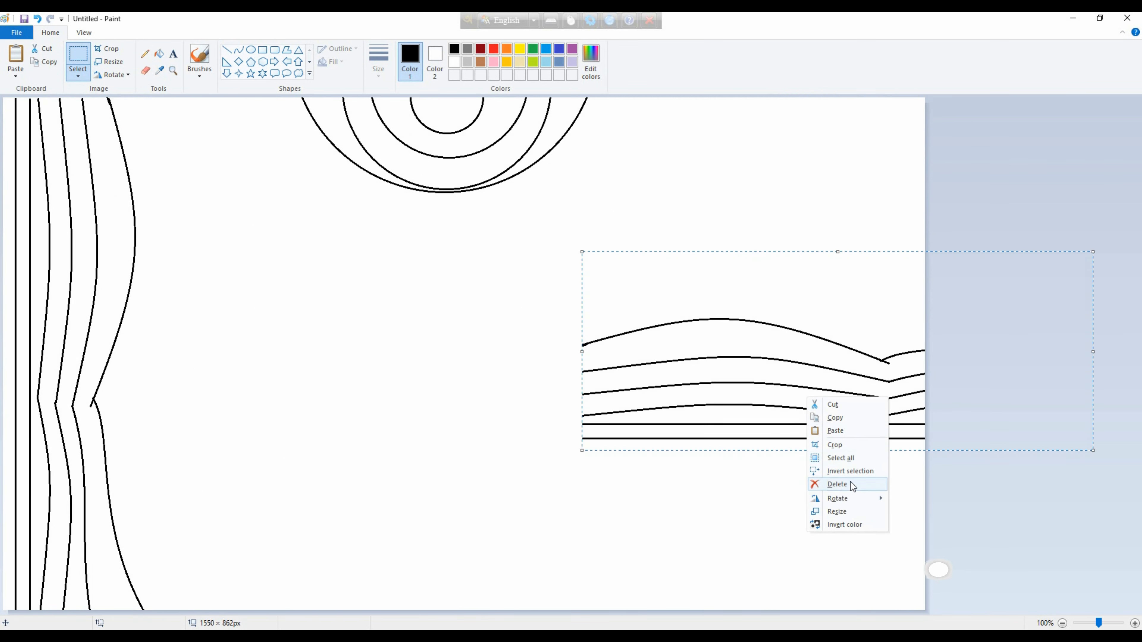
pyautogui.moveTo(836, 493)
pyautogui.click(915, 495)
# Rotate the pasted curtain copy 90° to the right twice.
pyautogui.rightClick(801, 438)
pyautogui.moveTo(832, 539)
pyautogui.click(914, 543)
pyautogui.rightClick(788, 335)
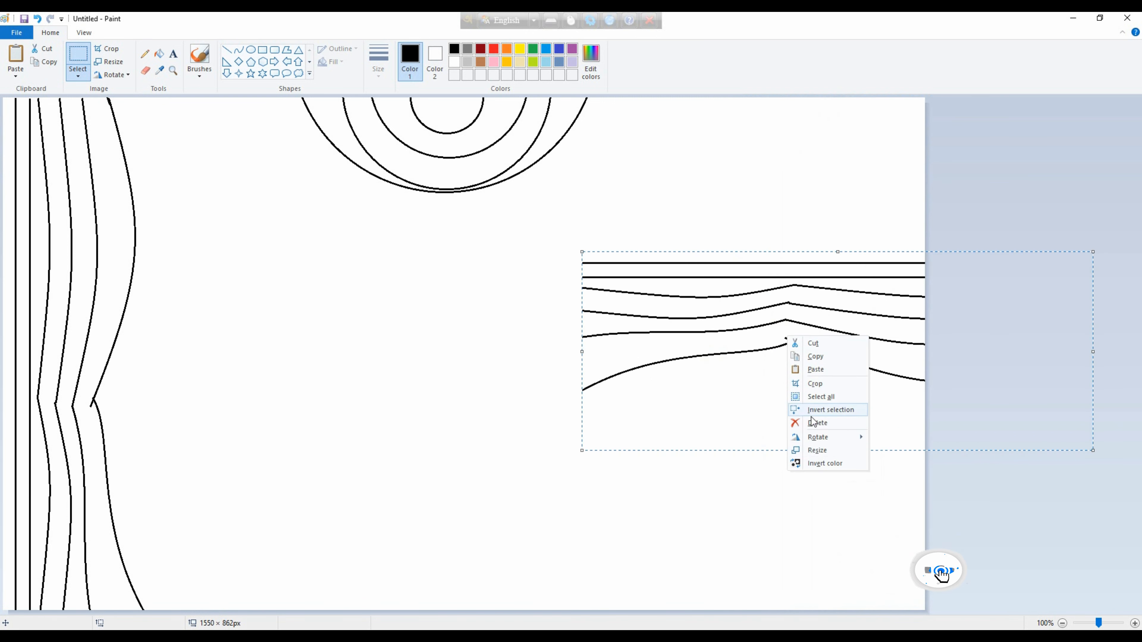
pyautogui.moveTo(819, 436)
pyautogui.click(894, 437)
# Flip the pasted curtain copy horizontally and rotate it 180° to mirror the left curtain.
pyautogui.rightClick(861, 430)
pyautogui.moveTo(892, 531)
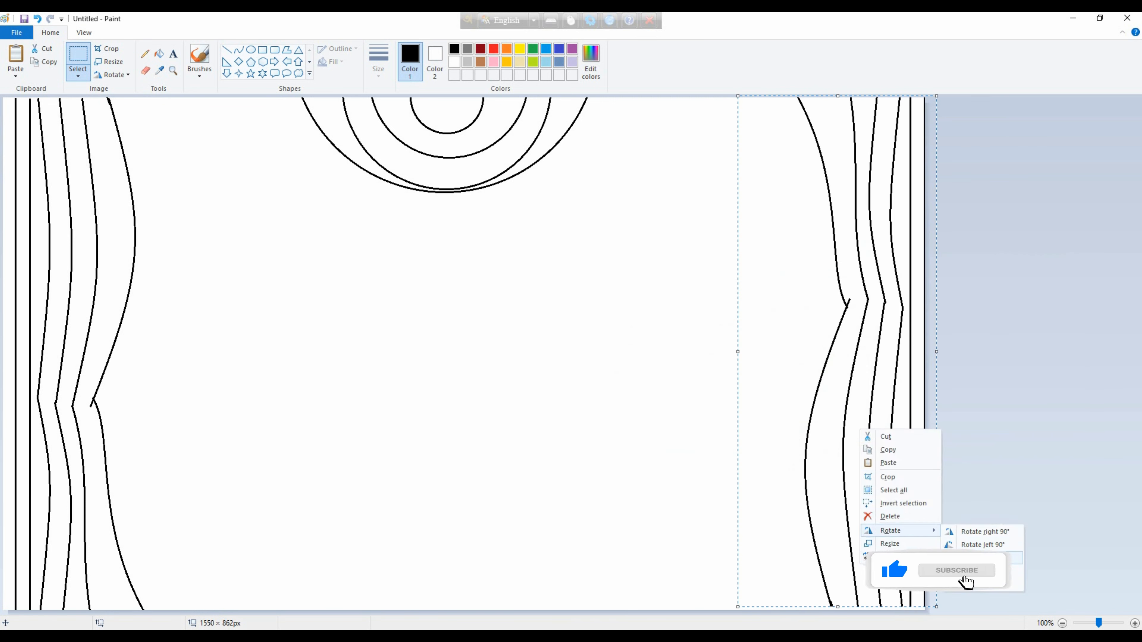
pyautogui.click(984, 587)
pyautogui.rightClick(821, 498)
pyautogui.moveTo(851, 466)
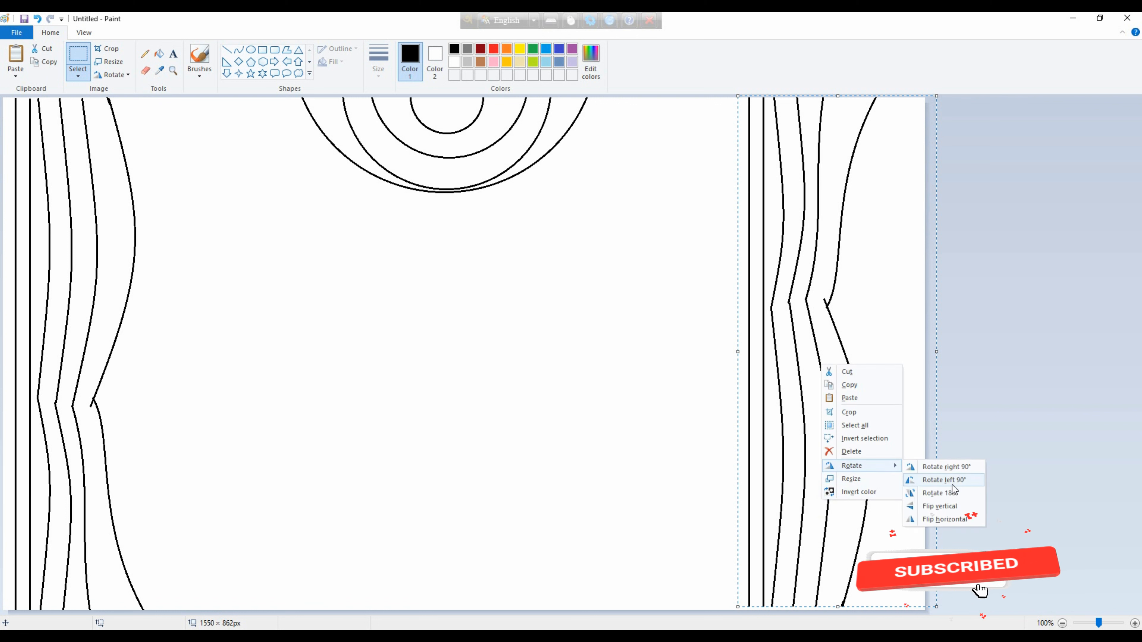
pyautogui.click(952, 495)
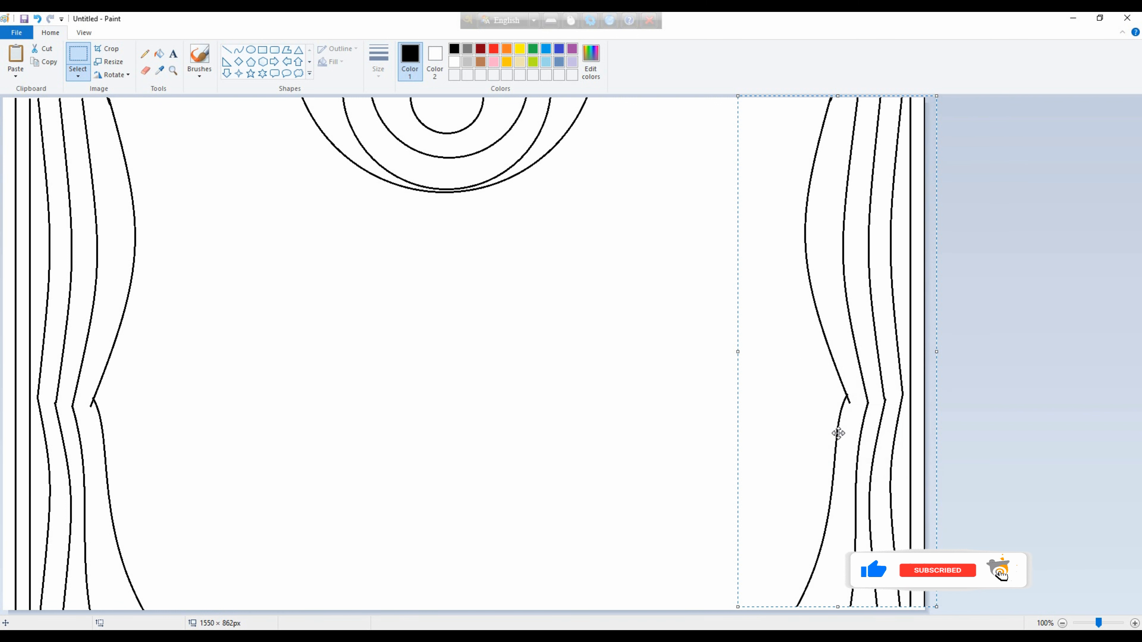
# Adjust the mirrored curtain's height and position it flush with the canvas's right edge.
pyautogui.moveTo(838, 97)
pyautogui.mouseDown()
pyautogui.moveTo(837, 115)
pyautogui.moveTo(838, 104)
pyautogui.mouseUp()
pyautogui.moveTo(854, 171); pyautogui.dragTo(842, 156)
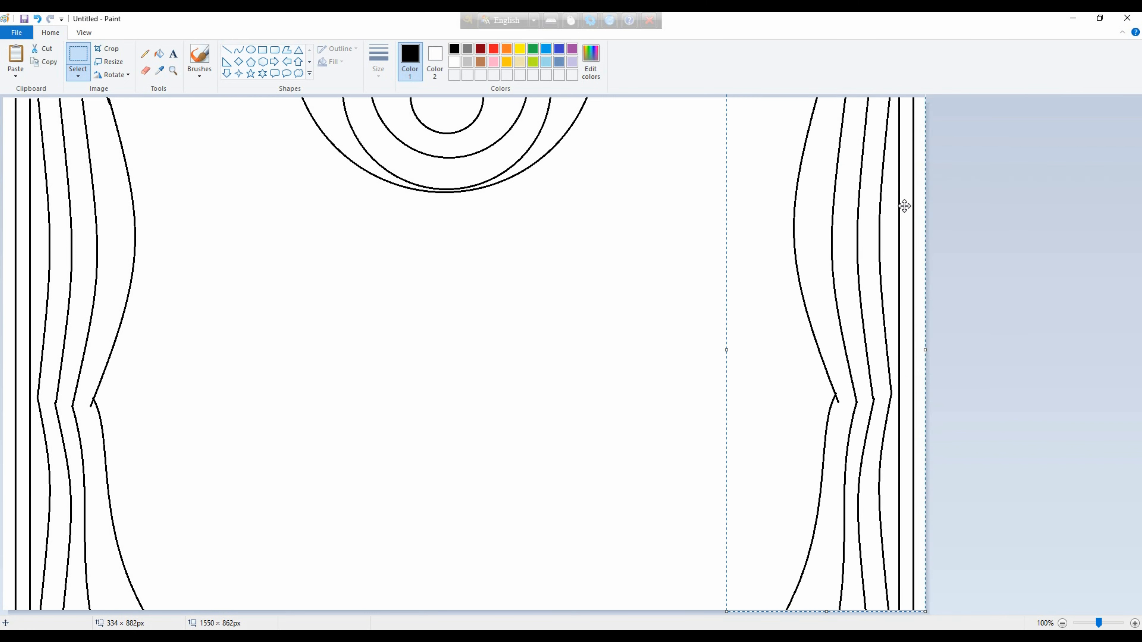
pyautogui.click(688, 277)
# Draw a pair of thick curved tieback lines across the waist of each curtain.
pyautogui.click(239, 50)
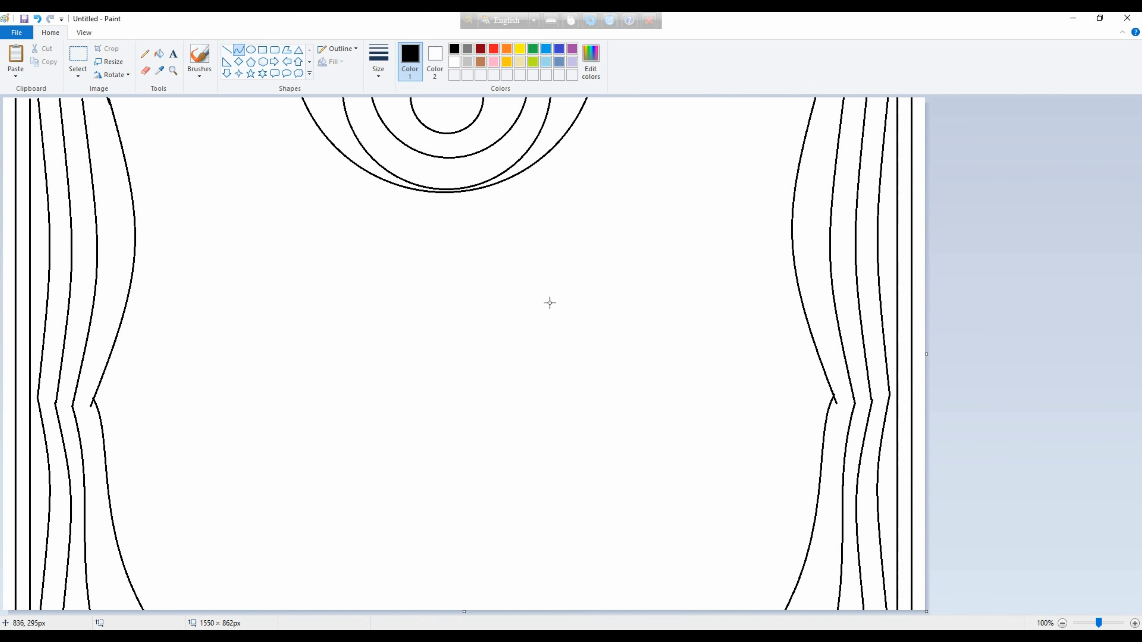
pyautogui.moveTo(829, 386)
pyautogui.mouseDown()
pyautogui.moveTo(924, 385)
pyautogui.moveTo(877, 398)
pyautogui.mouseUp()
pyautogui.moveTo(880, 396)
pyautogui.mouseDown()
pyautogui.moveTo(932, 402)
pyautogui.moveTo(854, 410)
pyautogui.mouseUp()
pyautogui.press('ctrl+KP_Add')
pyautogui.press('ctrl+KP_Add')
pyautogui.press('ctrl+KP_Add')
pyautogui.click(1012, 389)
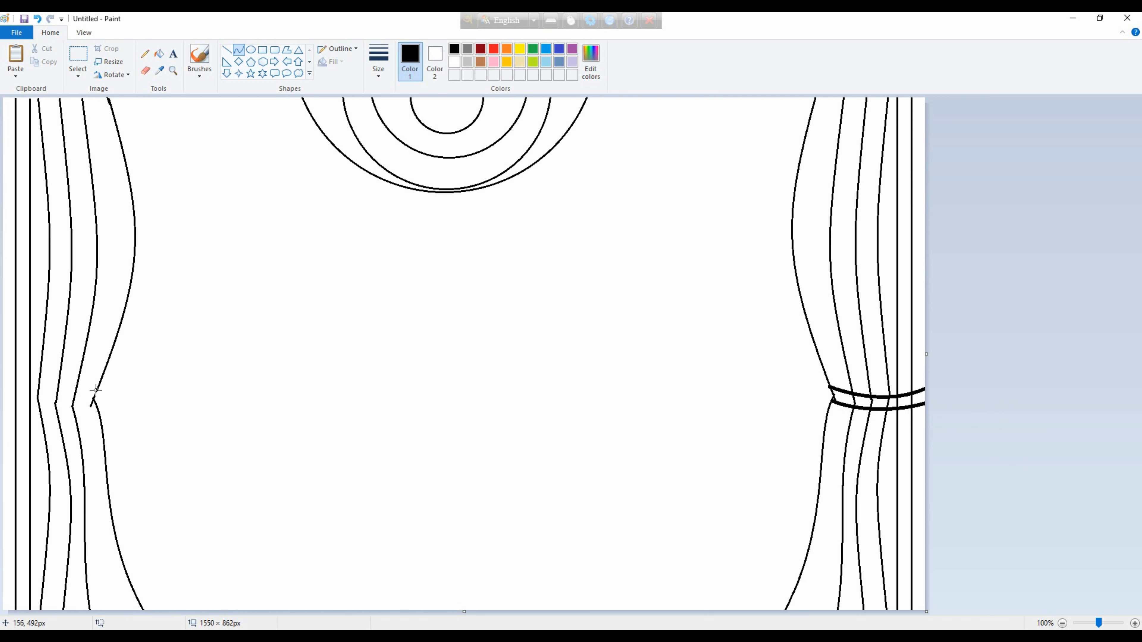
pyautogui.moveTo(96, 394)
pyautogui.mouseDown()
pyautogui.moveTo(3, 393)
pyautogui.moveTo(26, 396)
pyautogui.moveTo(28, 418)
pyautogui.mouseUp()
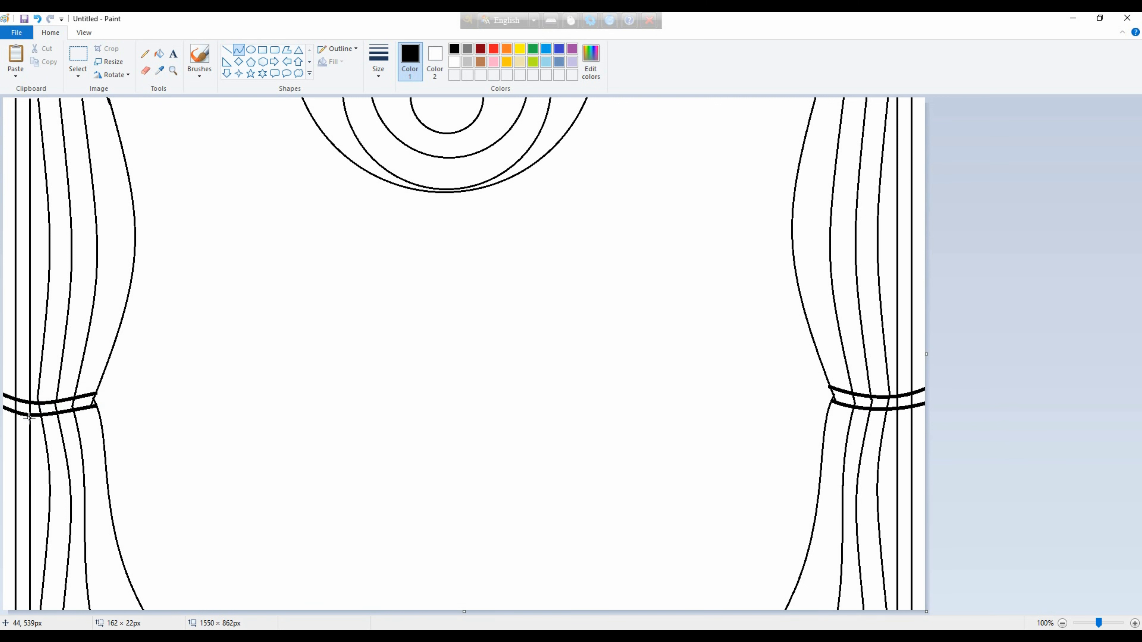
# Fill every section of the left curtain's tieback with black.
pyautogui.click(159, 53)
pyautogui.click(84, 402)
pyautogui.click(67, 404)
pyautogui.click(48, 407)
pyautogui.click(35, 409)
pyautogui.click(23, 407)
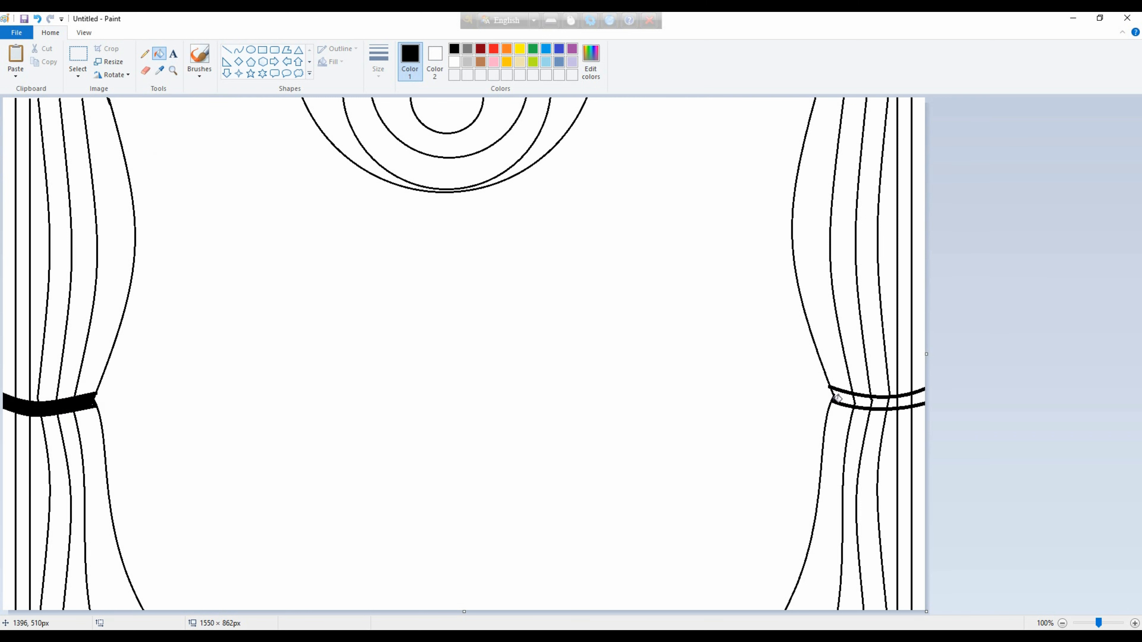
# Fill every section of the right curtain's tieback with black.
pyautogui.click(861, 402)
pyautogui.click(879, 403)
pyautogui.click(892, 402)
pyautogui.click(905, 401)
pyautogui.click(917, 399)
# Draw two small nested ellipses hanging from the upper edge between the central swag and the right curtain.
pyautogui.click(238, 49)
pyautogui.click(251, 49)
pyautogui.moveTo(638, 116); pyautogui.dragTo(707, 65)
pyautogui.moveTo(671, 101)
pyautogui.mouseDown()
pyautogui.moveTo(694, 103)
pyautogui.moveTo(744, 50)
pyautogui.mouseUp()
pyautogui.moveTo(717, 111); pyautogui.dragTo(713, 117)
# Draw nested ellipses hanging from the upper edge between the left curtain and central swag, the largest about 205 × 163 px.
pyautogui.moveTo(185, 131); pyautogui.dragTo(268, 66)
pyautogui.moveTo(250, 100); pyautogui.dragTo(234, 97)
pyautogui.moveTo(160, 149); pyautogui.dragTo(282, 52)
pyautogui.moveTo(248, 101); pyautogui.dragTo(240, 92)
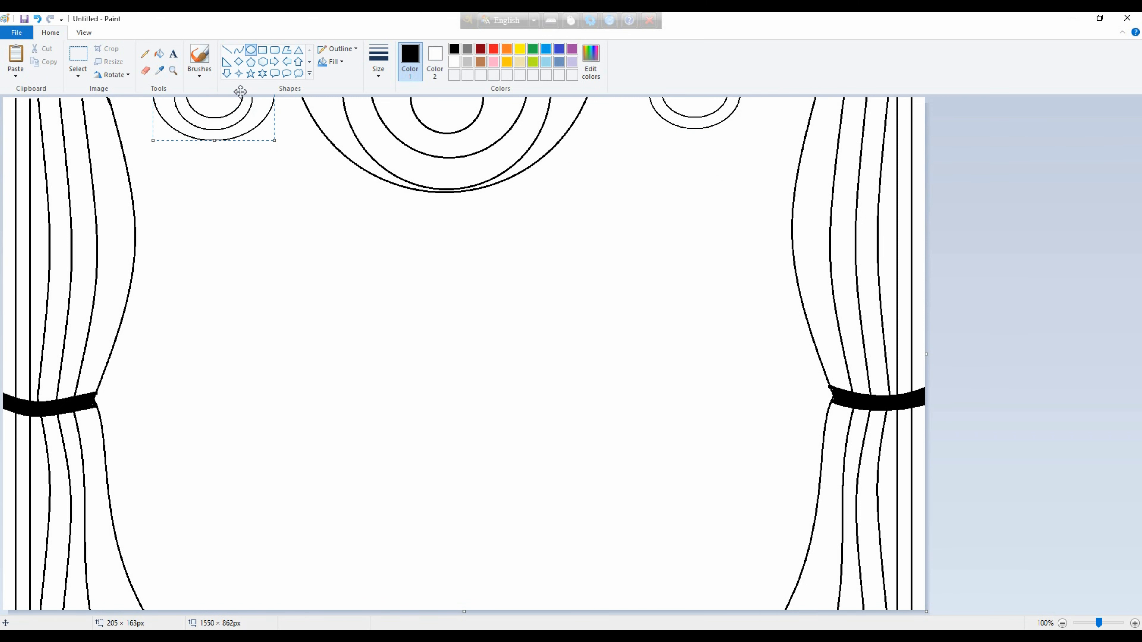
# Add a third, larger ellipse around the two small ones beside the right curtain and centre it on them.
pyautogui.moveTo(603, 145); pyautogui.dragTo(719, 42)
pyautogui.moveTo(677, 113); pyautogui.dragTo(704, 144)
pyautogui.moveTo(747, 177)
pyautogui.mouseDown()
pyautogui.moveTo(719, 127)
pyautogui.moveTo(734, 148)
pyautogui.mouseUp()
pyautogui.moveTo(757, 99); pyautogui.dragTo(728, 102)
# Draw two sagging curves beneath the right swag's ellipses, the outer one joining the central swag to the right curtain.
pyautogui.click(233, 53)
pyautogui.moveTo(604, 98); pyautogui.dragTo(797, 98)
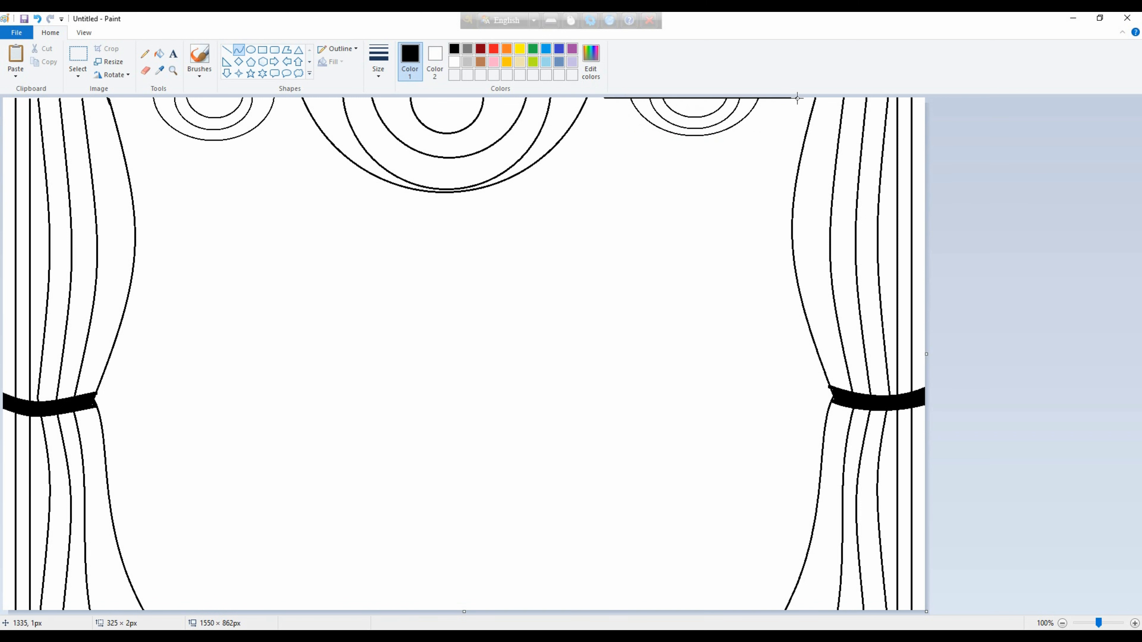
pyautogui.moveTo(784, 97); pyautogui.dragTo(736, 160)
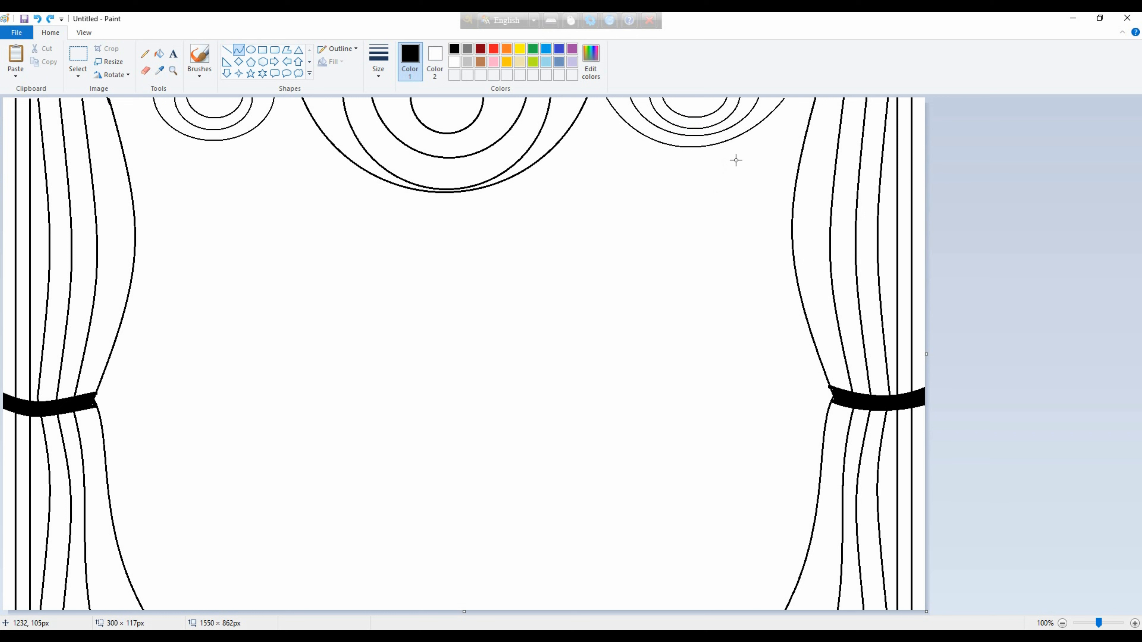
pyautogui.moveTo(696, 122); pyautogui.dragTo(695, 126)
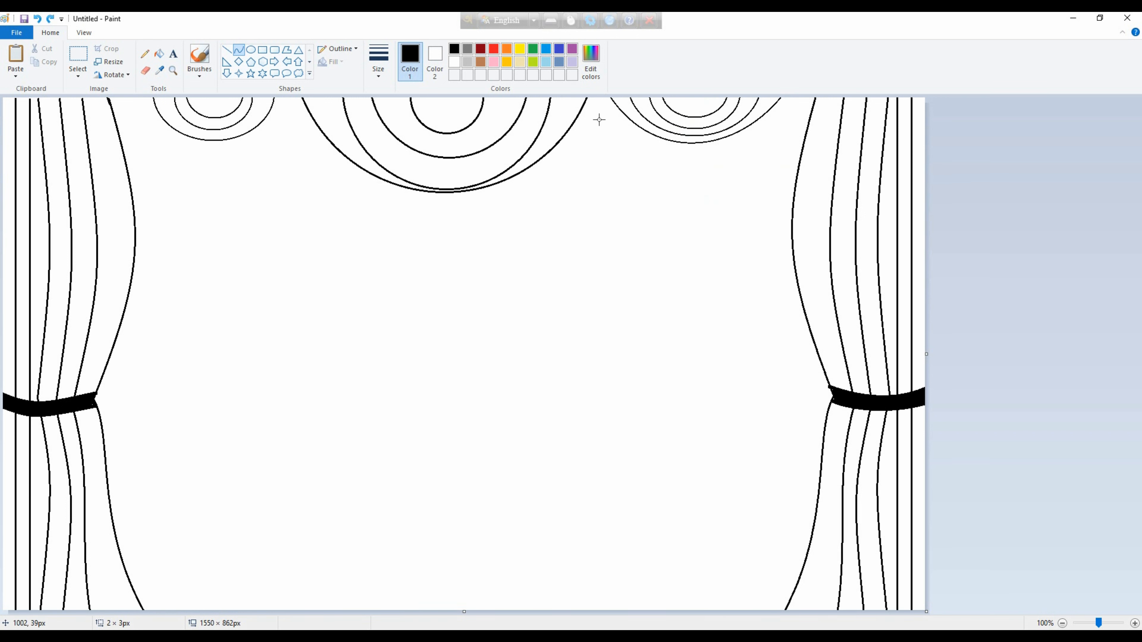
pyautogui.moveTo(738, 156); pyautogui.dragTo(815, 99)
pyautogui.moveTo(673, 107); pyautogui.dragTo(743, 164)
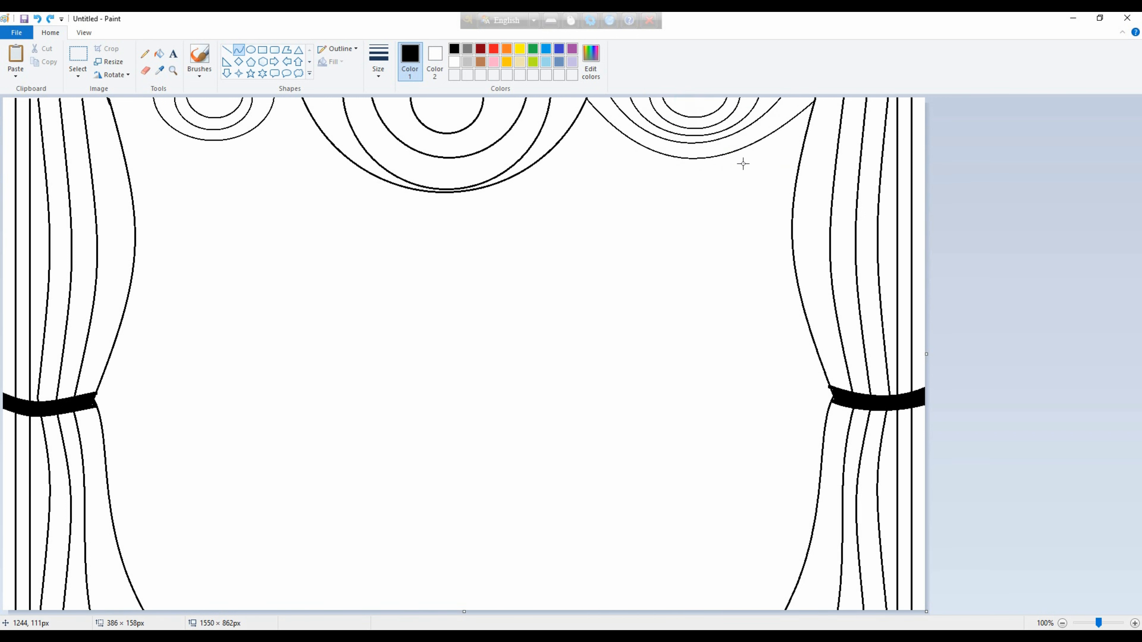
pyautogui.moveTo(290, 99); pyautogui.dragTo(125, 100)
pyautogui.moveTo(185, 117); pyautogui.dragTo(205, 201)
pyautogui.hotkey('ctrl', 'z')
# Draw two sagging curves beneath the left swag's ellipses, the outer one joining the left curtain to the central swag.
pyautogui.moveTo(289, 99); pyautogui.dragTo(125, 98)
pyautogui.moveTo(226, 103); pyautogui.dragTo(258, 163)
pyautogui.moveTo(195, 159)
pyautogui.mouseDown()
pyautogui.moveTo(183, 205)
pyautogui.moveTo(173, 175)
pyautogui.mouseUp()
pyautogui.moveTo(290, 106); pyautogui.dragTo(254, 124)
pyautogui.moveTo(130, 166); pyautogui.dragTo(110, 103)
pyautogui.moveTo(192, 106); pyautogui.dragTo(187, 192)
pyautogui.moveTo(304, 148); pyautogui.dragTo(303, 158)
pyautogui.click(1016, 255)
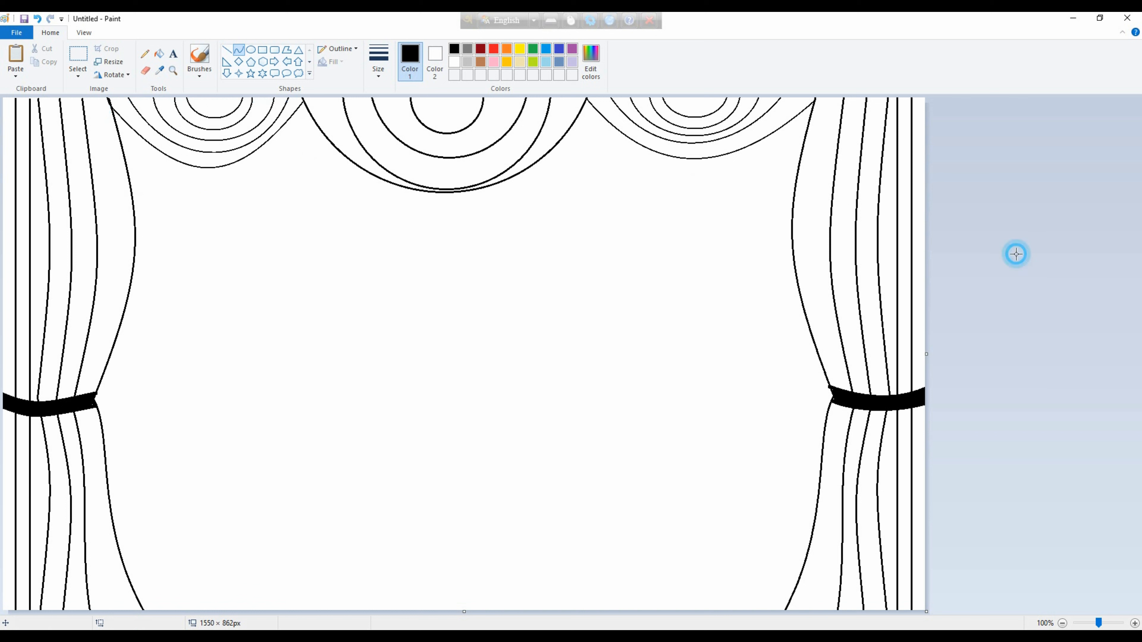
# Draw the stage's front edge as a thin sagging curve between the lower curtains with a thicker parallel curve just above it.
pyautogui.moveTo(112, 527)
pyautogui.mouseDown()
pyautogui.moveTo(790, 515)
pyautogui.moveTo(814, 527)
pyautogui.mouseUp()
pyautogui.moveTo(405, 530); pyautogui.dragTo(432, 547)
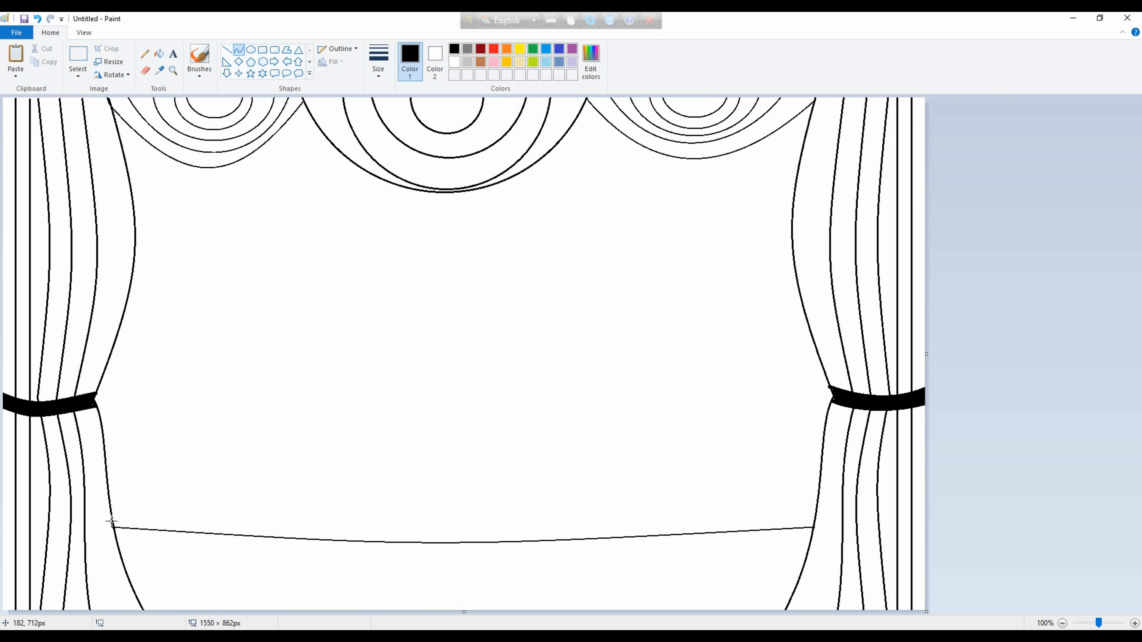
pyautogui.moveTo(235, 528); pyautogui.dragTo(814, 522)
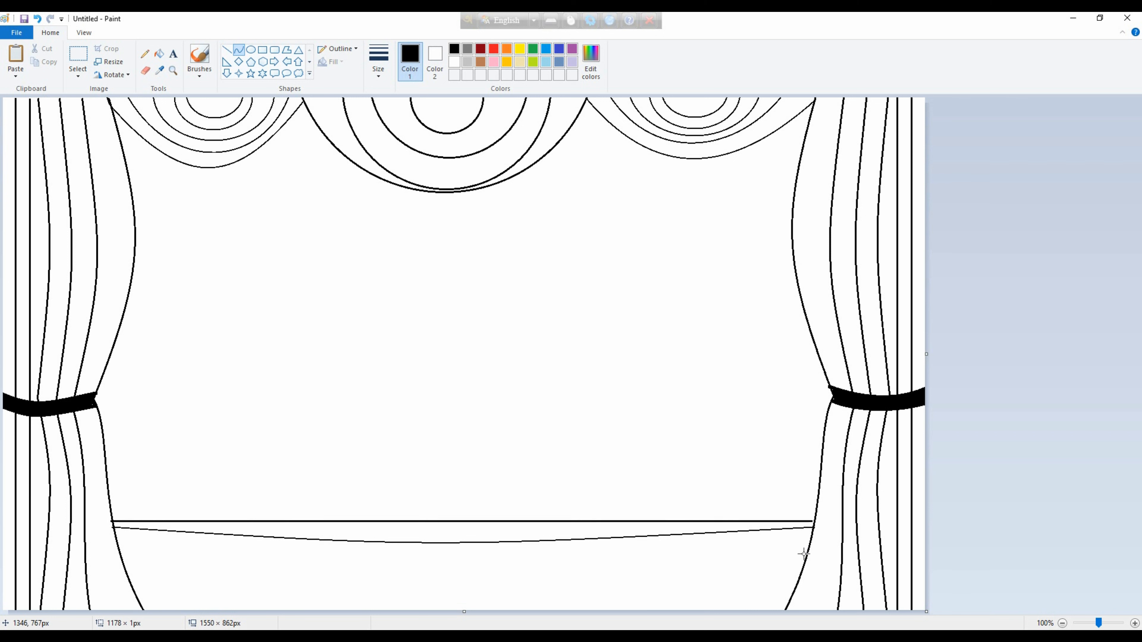
pyautogui.moveTo(503, 522); pyautogui.dragTo(467, 543)
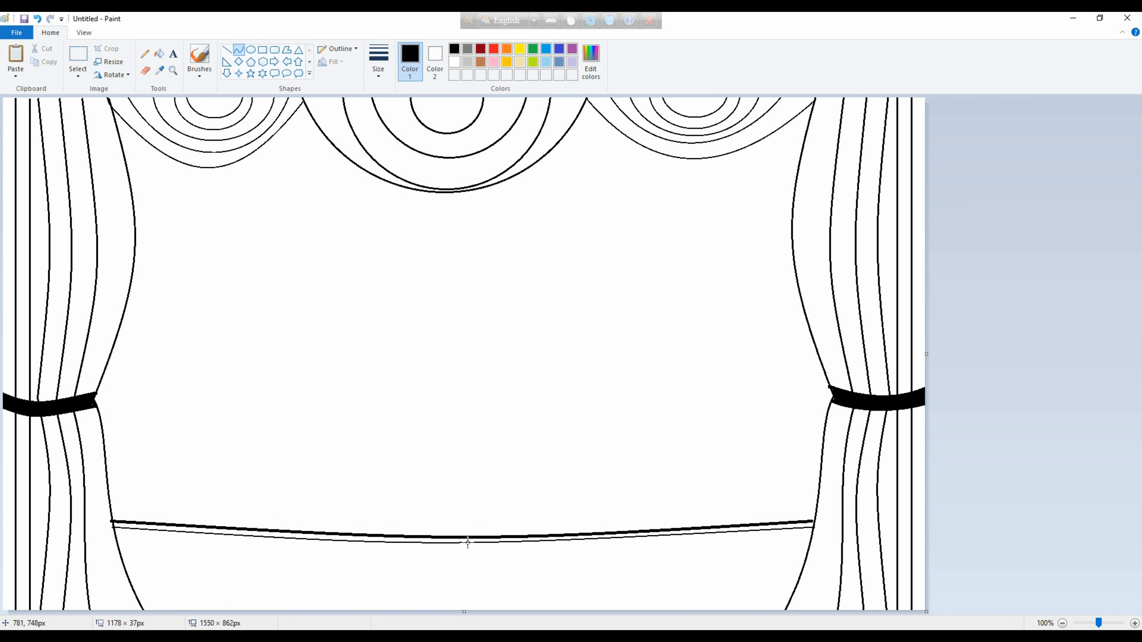
pyautogui.click(817, 521)
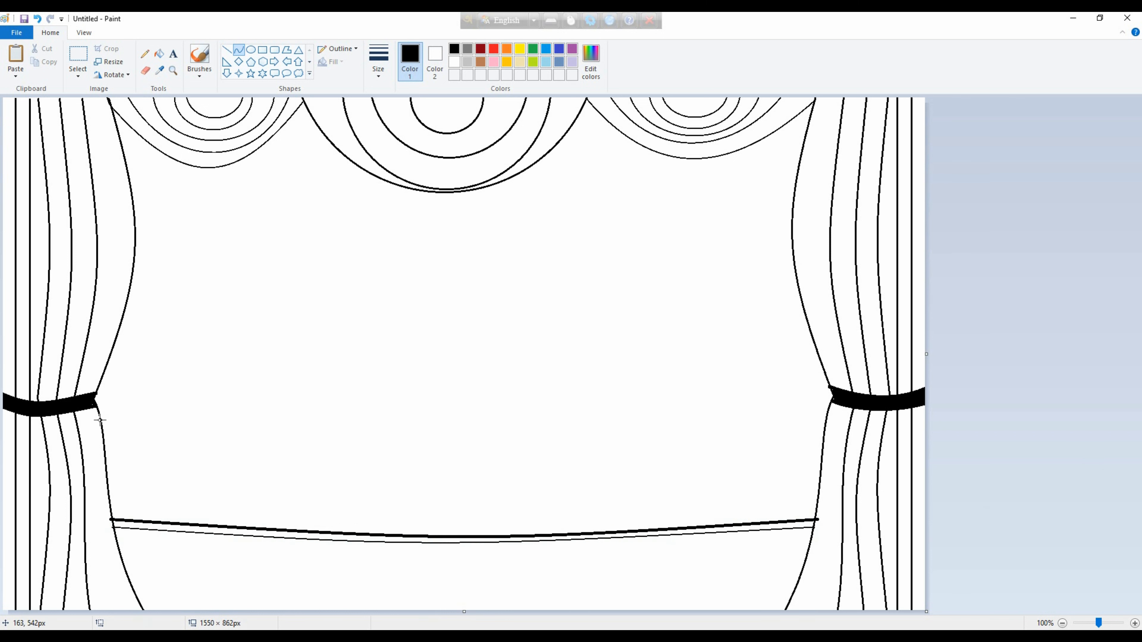
# Draw a thick, slightly sagging curve about 1216 px wide between the curtains just below the tiebacks.
pyautogui.moveTo(101, 426); pyautogui.dragTo(825, 426)
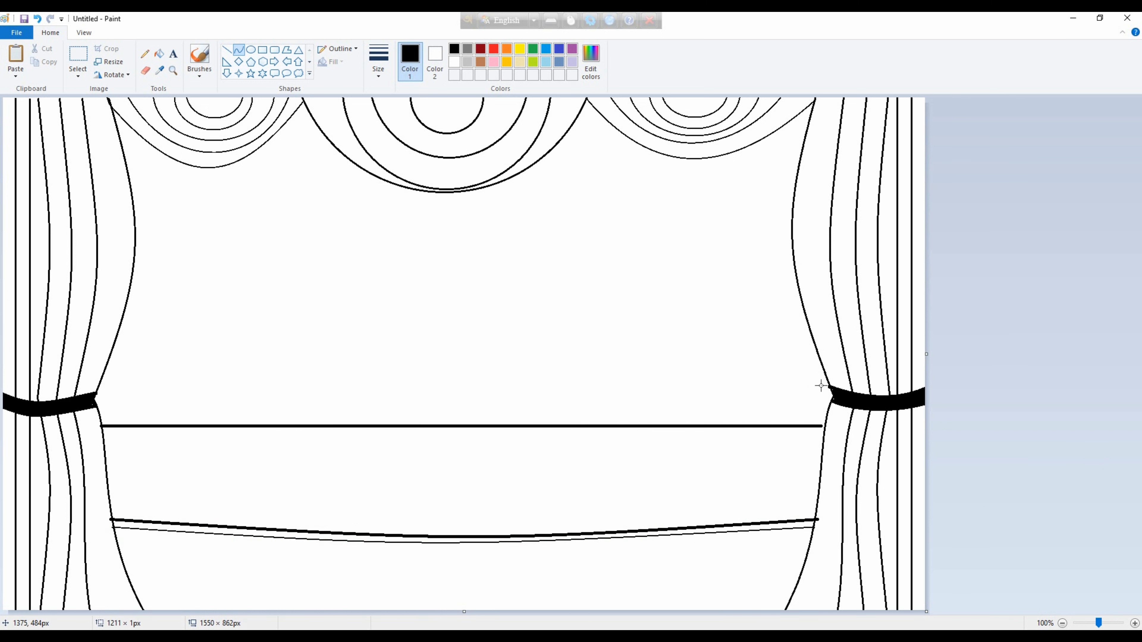
pyautogui.moveTo(429, 412); pyautogui.dragTo(433, 440)
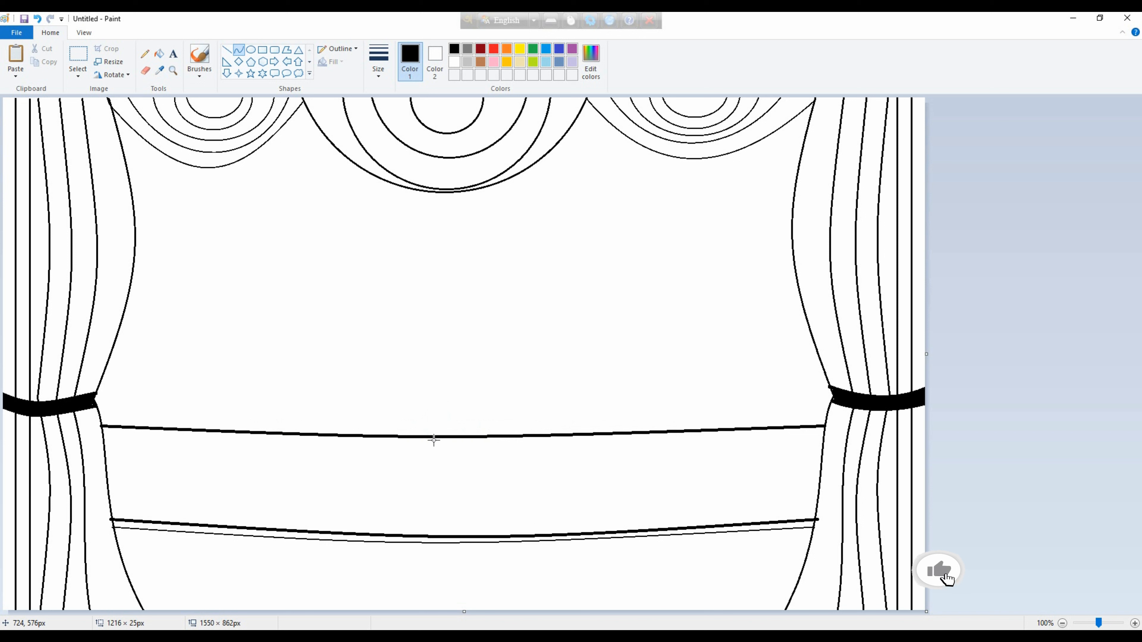
pyautogui.click(1093, 420)
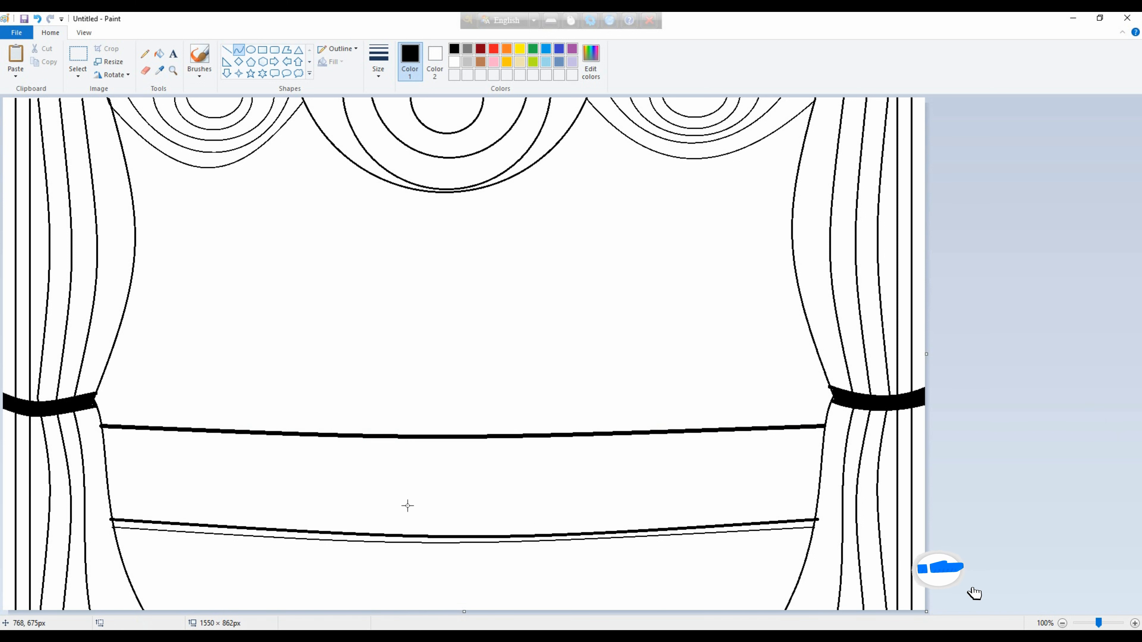
pyautogui.moveTo(121, 412); pyautogui.dragTo(122, 518)
pyautogui.click(164, 414)
pyautogui.hotkey('ctrl', 'z')
# Draw 15 evenly spaced thick vertical lines crossing the upper curve down to the stage's front edge as fence posts.
pyautogui.click(226, 50)
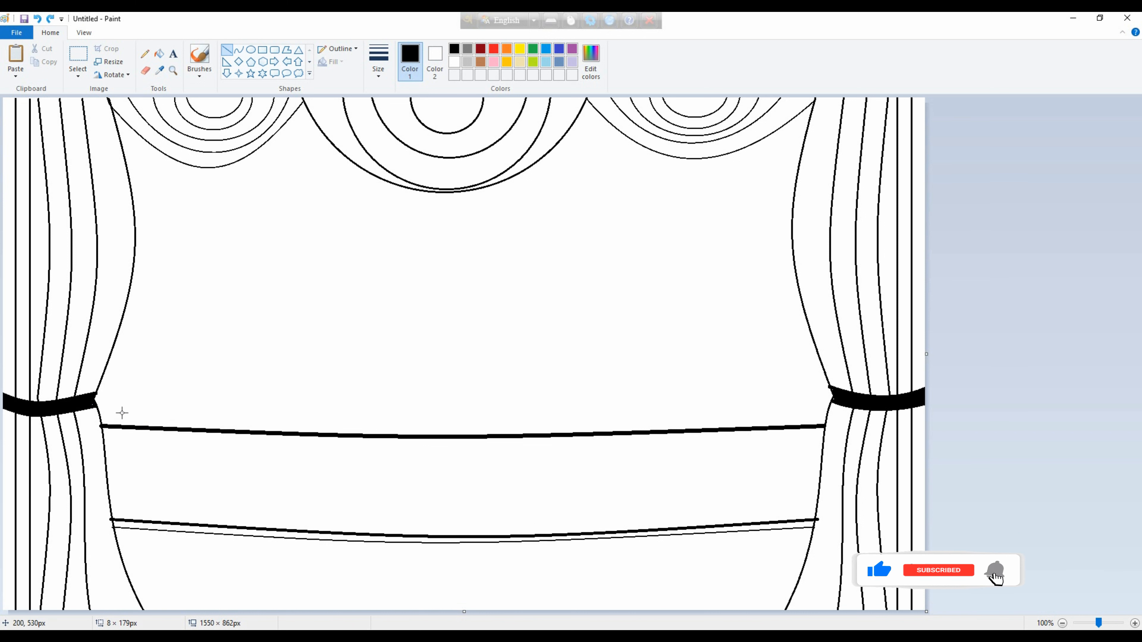
pyautogui.moveTo(122, 411); pyautogui.dragTo(123, 520)
pyautogui.moveTo(166, 411); pyautogui.dragTo(167, 522)
pyautogui.moveTo(217, 411); pyautogui.dragTo(218, 525)
pyautogui.moveTo(266, 413); pyautogui.dragTo(266, 529)
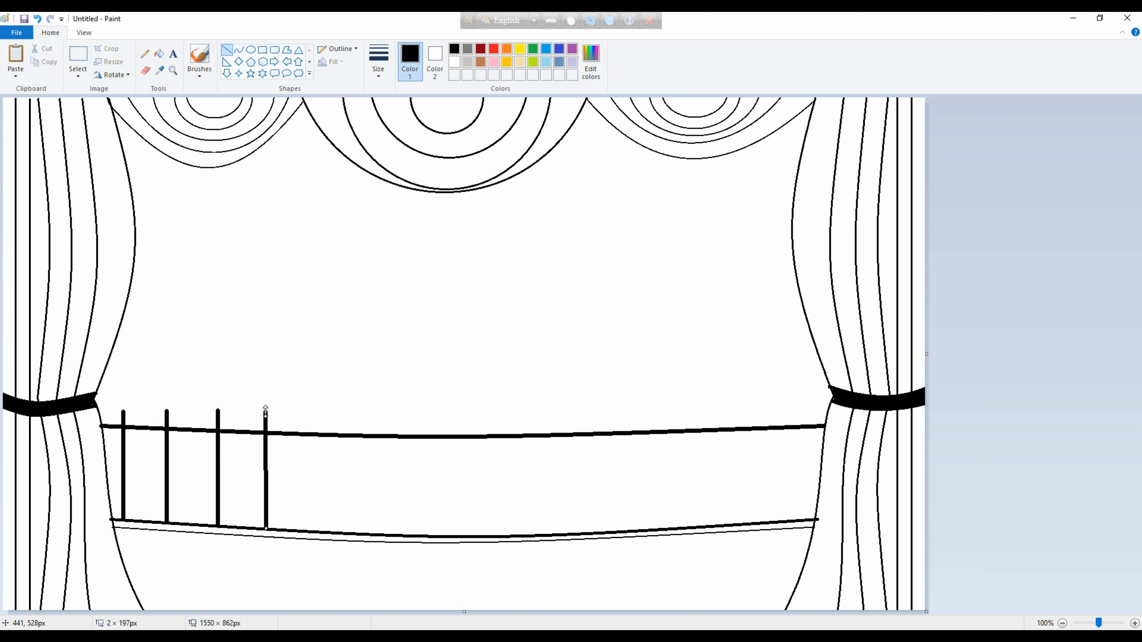
pyautogui.moveTo(313, 411); pyautogui.dragTo(312, 523)
pyautogui.moveTo(363, 412); pyautogui.dragTo(363, 534)
pyautogui.moveTo(411, 411); pyautogui.dragTo(427, 510)
pyautogui.moveTo(459, 412); pyautogui.dragTo(486, 520)
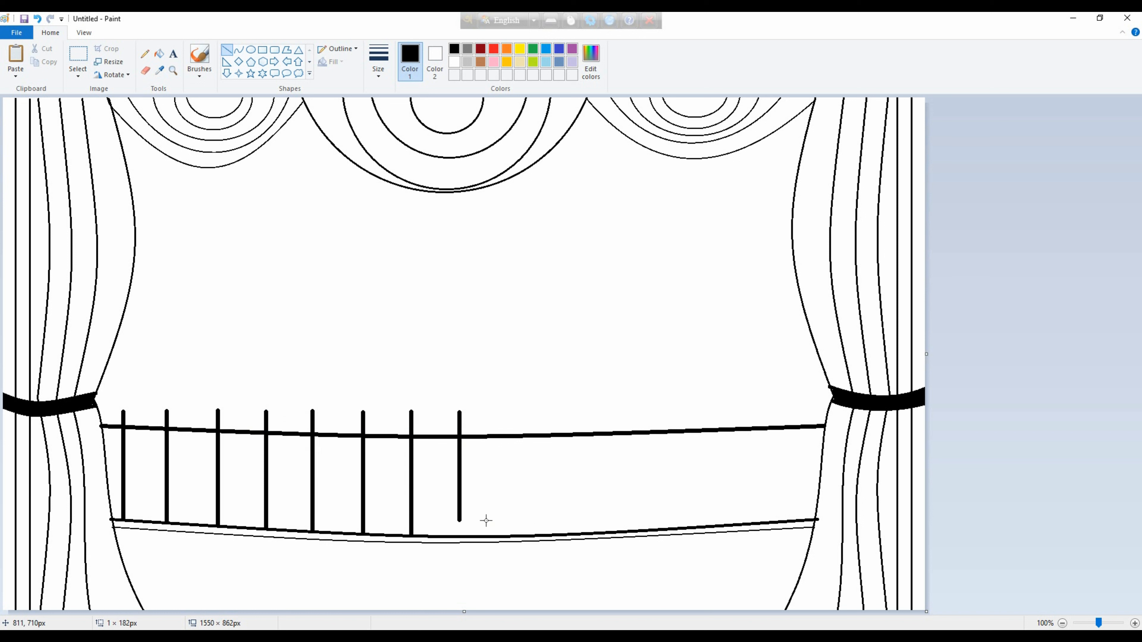
pyautogui.moveTo(510, 413); pyautogui.dragTo(548, 518)
pyautogui.moveTo(555, 411); pyautogui.dragTo(582, 530)
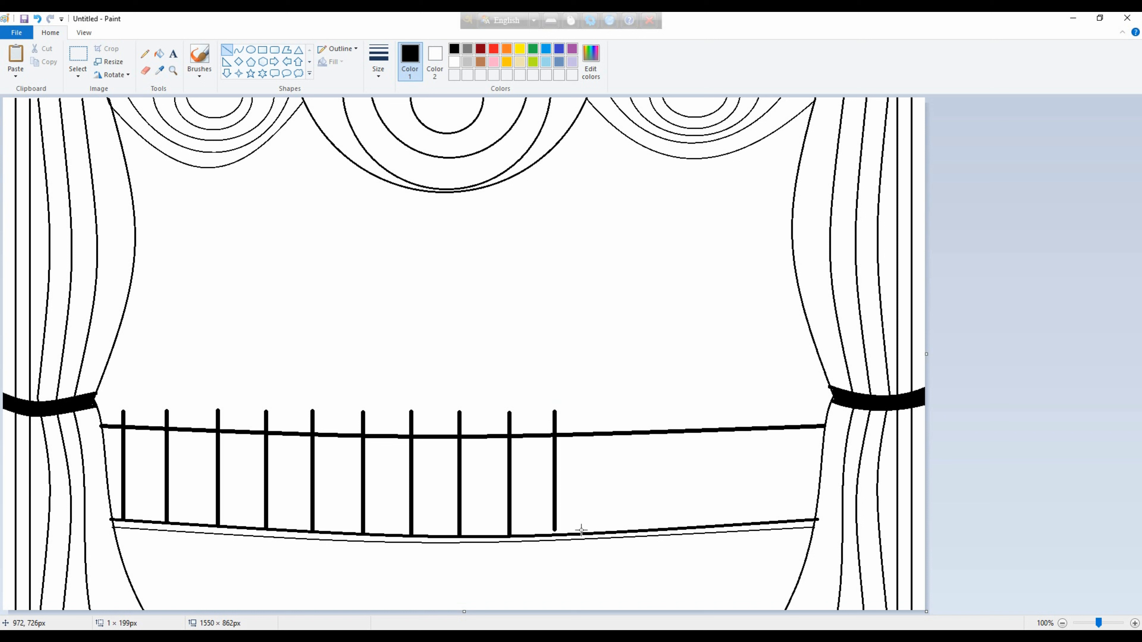
pyautogui.moveTo(602, 411); pyautogui.dragTo(638, 530)
pyautogui.moveTo(653, 406); pyautogui.dragTo(685, 506)
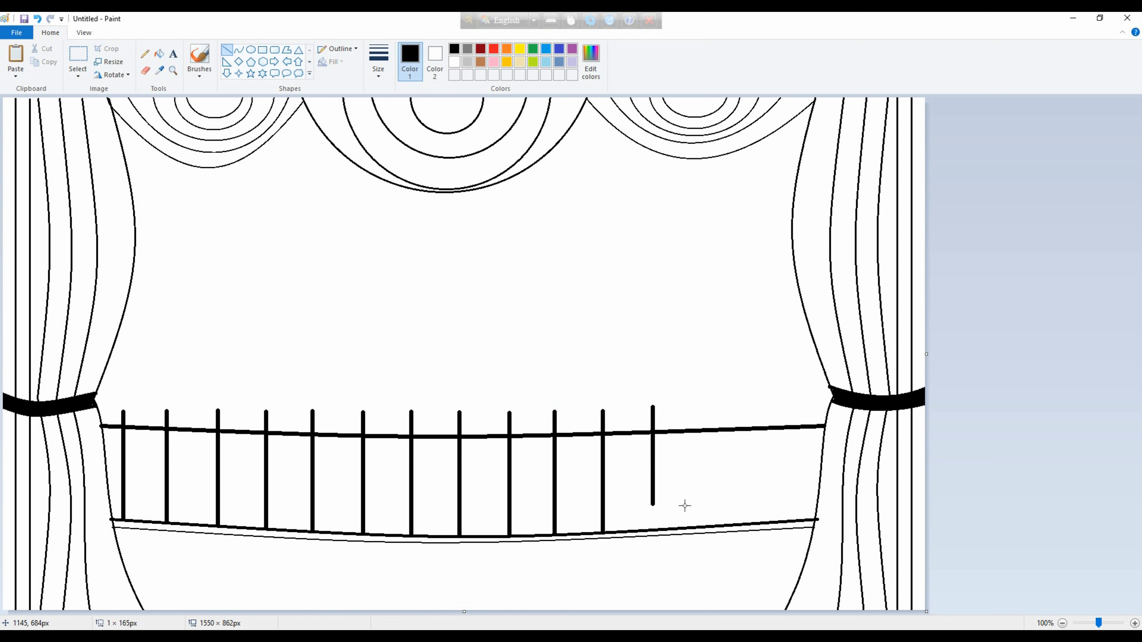
pyautogui.moveTo(753, 407); pyautogui.dragTo(782, 512)
pyautogui.moveTo(803, 404); pyautogui.dragTo(836, 514)
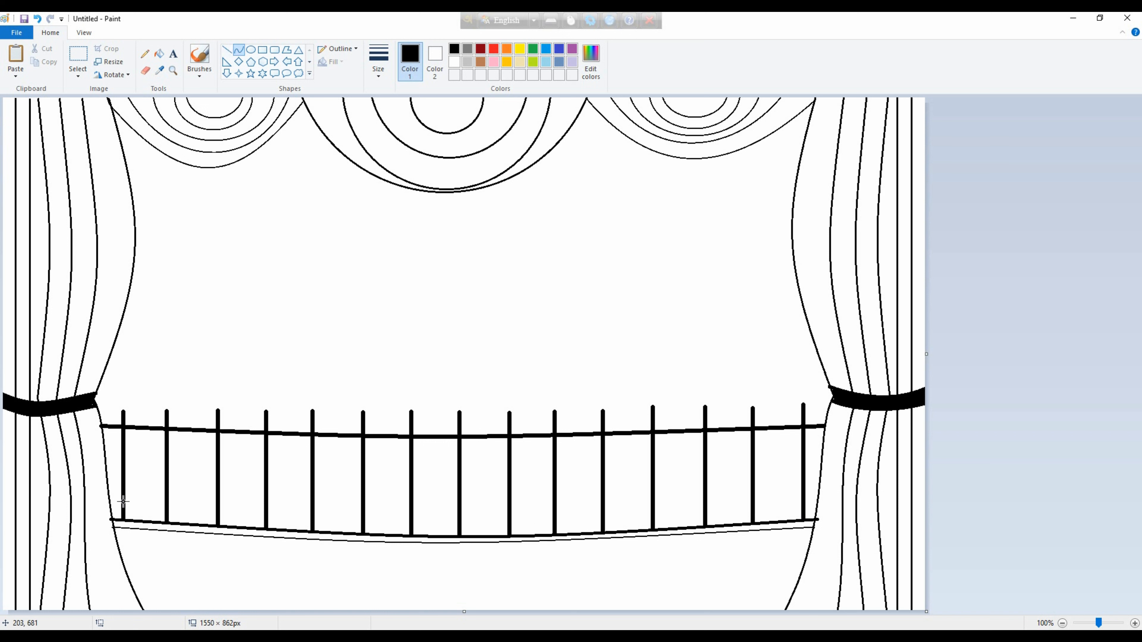
# Draw two thick bowed curves from the fence's left end up to the left swag as the tree trunk's sides.
pyautogui.moveTo(128, 521); pyautogui.dragTo(119, 124)
pyautogui.moveTo(118, 218); pyautogui.dragTo(189, 337)
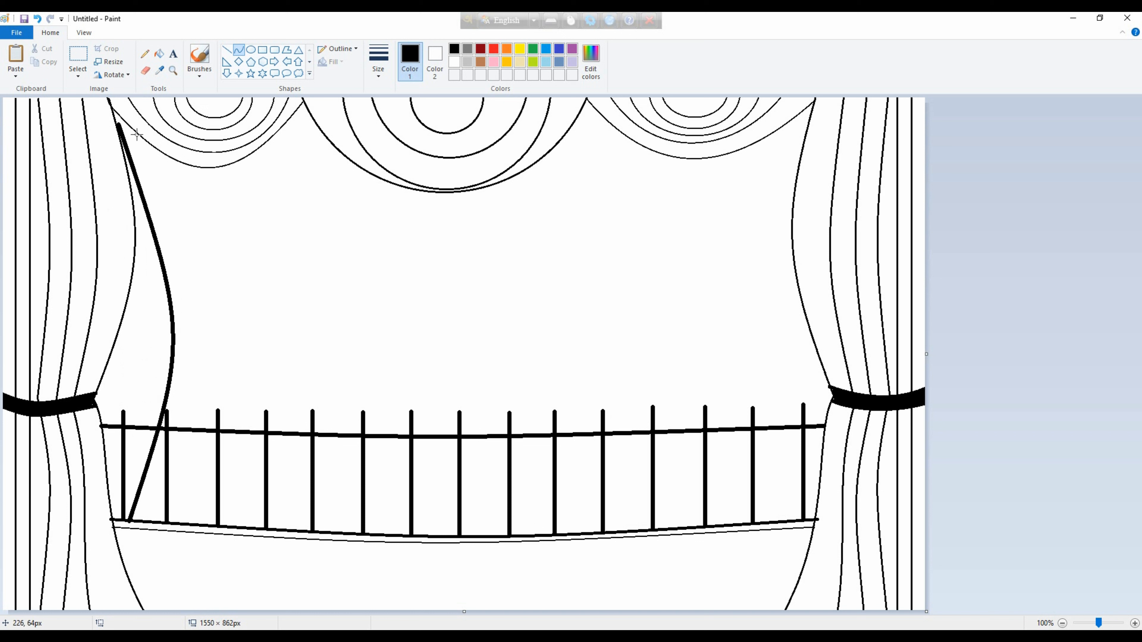
pyautogui.moveTo(115, 113); pyautogui.dragTo(148, 522)
# Draw an upper branch of two thick curves rising from the trunk to the central swag's left edge.
pyautogui.moveTo(133, 275); pyautogui.dragTo(321, 130)
pyautogui.moveTo(252, 227); pyautogui.dragTo(201, 209)
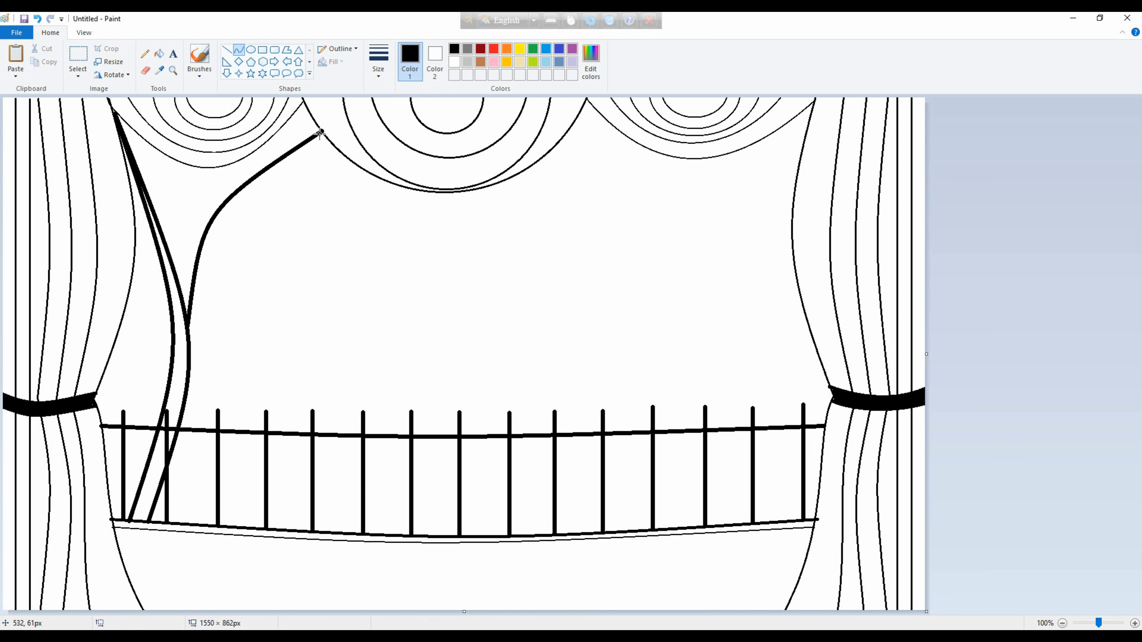
pyautogui.moveTo(319, 133); pyautogui.dragTo(184, 309)
pyautogui.moveTo(232, 245)
pyautogui.mouseDown()
pyautogui.moveTo(192, 203)
pyautogui.moveTo(188, 219)
pyautogui.mouseUp()
pyautogui.click(188, 220)
# Draw a long, nearly horizontal branch of two thick wavy curves reaching from the trunk toward the middle of the stage.
pyautogui.click(398, 261)
pyautogui.moveTo(187, 328)
pyautogui.mouseDown()
pyautogui.moveTo(435, 255)
pyautogui.moveTo(507, 264)
pyautogui.mouseUp()
pyautogui.moveTo(272, 323)
pyautogui.mouseDown()
pyautogui.moveTo(234, 271)
pyautogui.moveTo(245, 241)
pyautogui.mouseUp()
pyautogui.moveTo(376, 312)
pyautogui.mouseDown()
pyautogui.moveTo(386, 328)
pyautogui.moveTo(190, 363)
pyautogui.moveTo(188, 348)
pyautogui.mouseUp()
pyautogui.click(572, 271)
pyautogui.moveTo(238, 331); pyautogui.dragTo(160, 524)
pyautogui.click(218, 289)
pyautogui.click(438, 316)
pyautogui.moveTo(197, 360); pyautogui.dragTo(203, 396)
pyautogui.hotkey('ctrl', 'z')
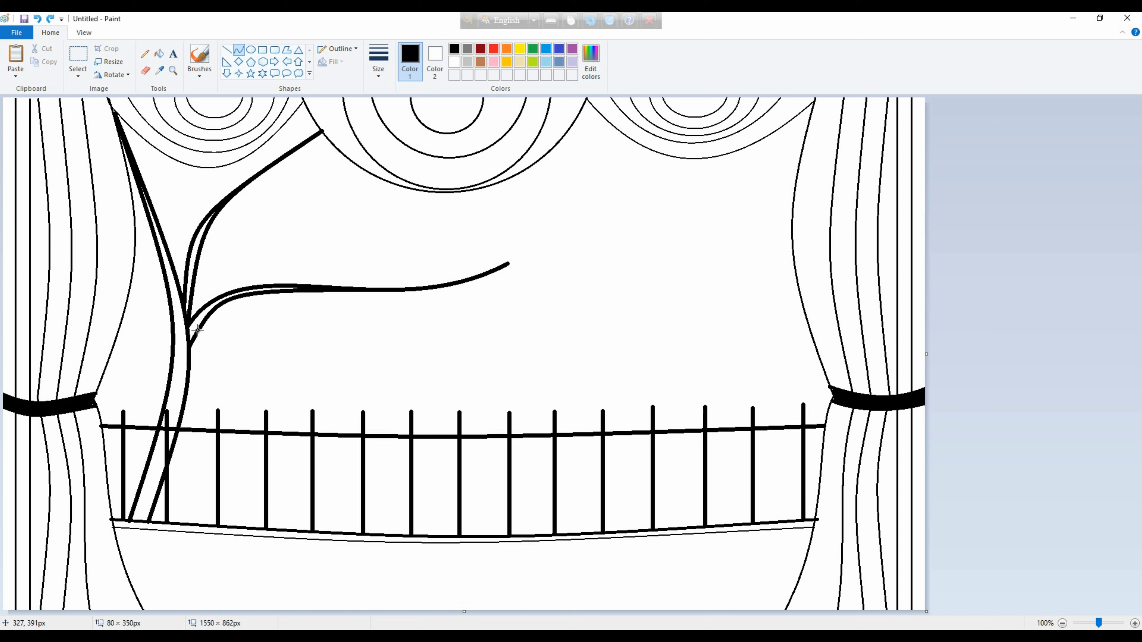
# Widen the trunk with another thick bowed curve from its upper part down to the second fence post's base.
pyautogui.moveTo(172, 257); pyautogui.dragTo(163, 523)
pyautogui.moveTo(159, 327); pyautogui.dragTo(209, 363)
pyautogui.click(316, 377)
# Add freehand pencil twigs to the upper branch, thickening the one reaching the central swag and splitting a lower twig from it.
pyautogui.click(144, 54)
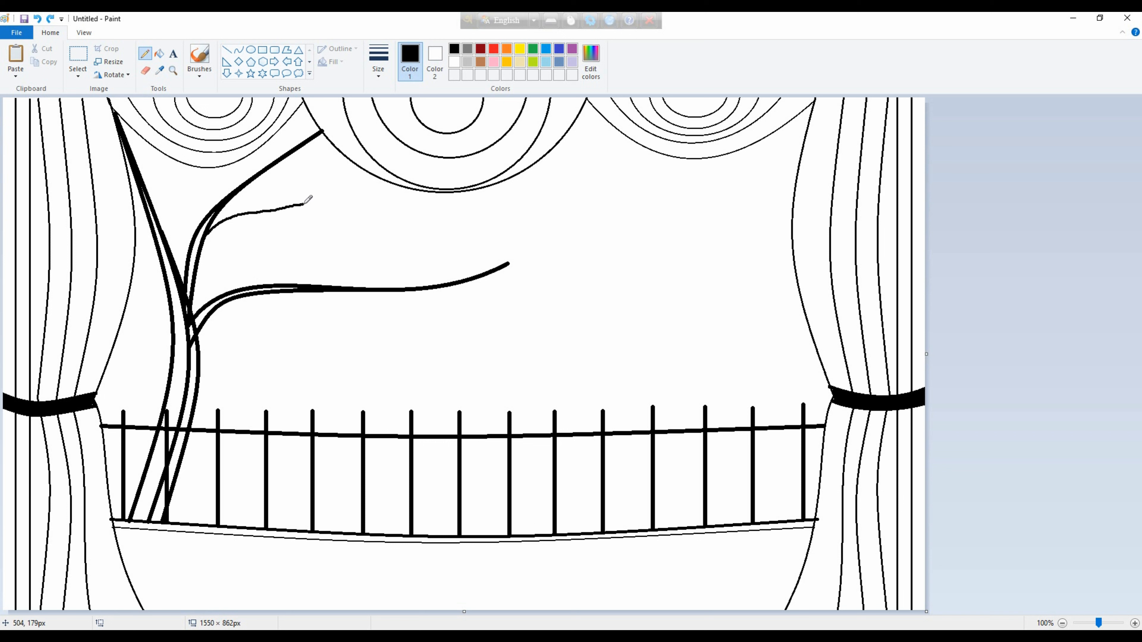
pyautogui.moveTo(262, 148)
pyautogui.mouseDown()
pyautogui.moveTo(232, 193)
pyautogui.moveTo(259, 151)
pyautogui.mouseUp()
pyautogui.moveTo(241, 212); pyautogui.dragTo(263, 207)
pyautogui.hotkey('ctrl', 'z')
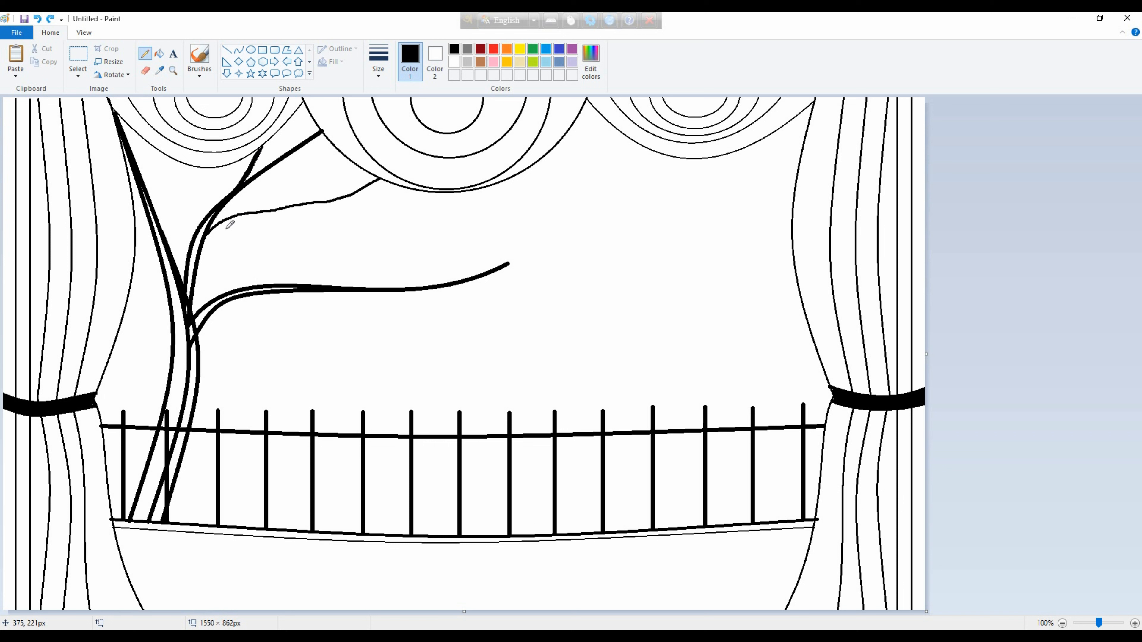
pyautogui.moveTo(203, 240); pyautogui.dragTo(210, 226)
pyautogui.moveTo(285, 204); pyautogui.dragTo(213, 225)
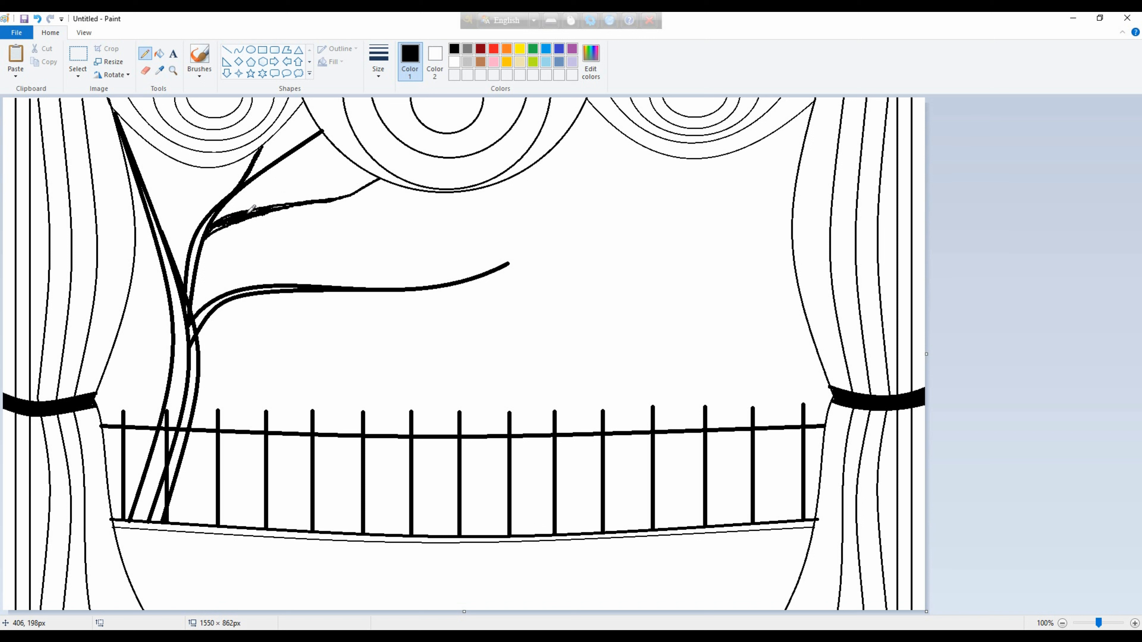
pyautogui.moveTo(274, 205)
pyautogui.mouseDown()
pyautogui.moveTo(204, 234)
pyautogui.moveTo(229, 219)
pyautogui.moveTo(367, 235)
pyautogui.mouseUp()
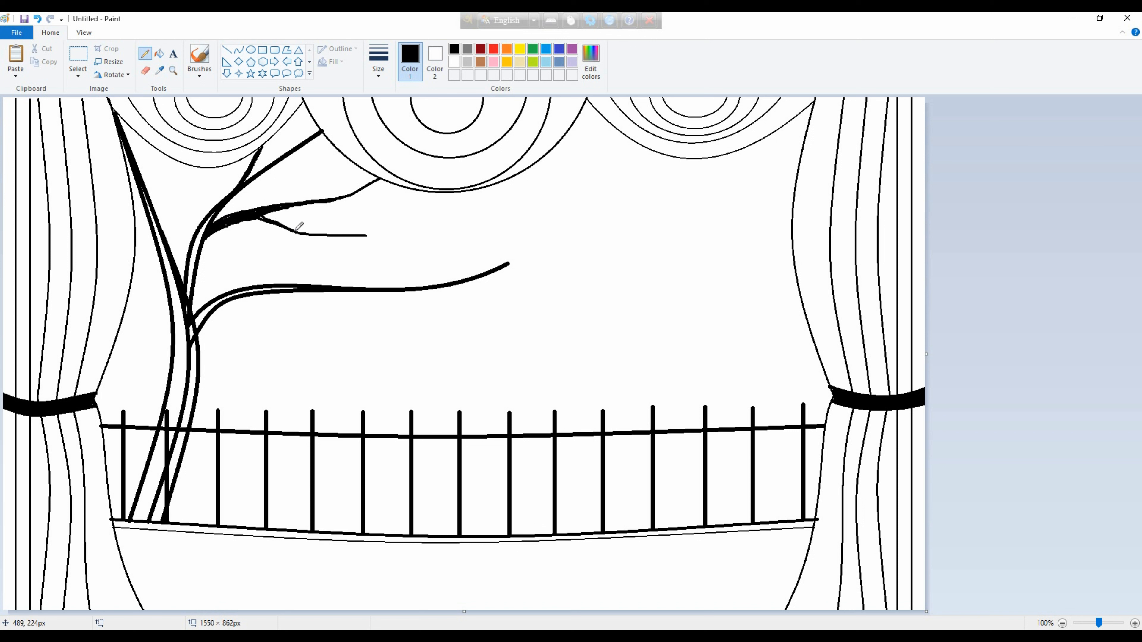
# Add freehand pencil twigs along the long horizontal branch and on the left side of the trunk.
pyautogui.moveTo(308, 284)
pyautogui.mouseDown()
pyautogui.moveTo(372, 254)
pyautogui.moveTo(395, 224)
pyautogui.mouseUp()
pyautogui.moveTo(369, 292); pyautogui.dragTo(463, 322)
pyautogui.moveTo(394, 253); pyautogui.dragTo(454, 192)
pyautogui.moveTo(449, 281)
pyautogui.mouseDown()
pyautogui.moveTo(491, 242)
pyautogui.moveTo(463, 272)
pyautogui.mouseUp()
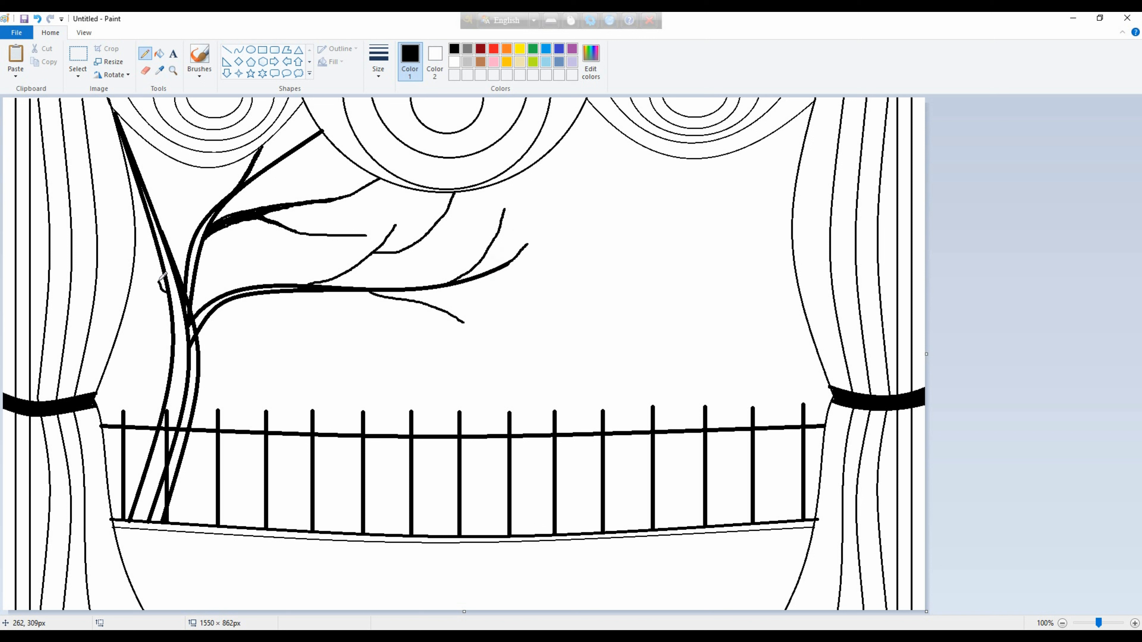
pyautogui.moveTo(165, 291)
pyautogui.mouseDown()
pyautogui.moveTo(136, 259)
pyautogui.moveTo(161, 268)
pyautogui.mouseUp()
pyautogui.moveTo(155, 156)
pyautogui.mouseDown()
pyautogui.moveTo(153, 146)
pyautogui.moveTo(154, 176)
pyautogui.mouseUp()
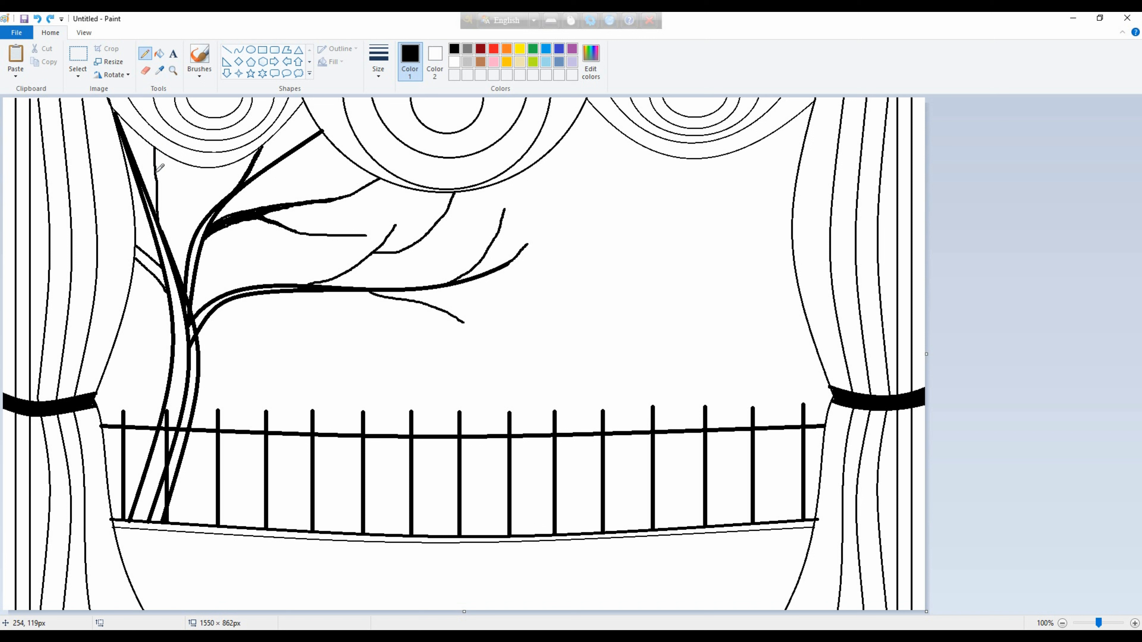
# Fill all enclosed areas of the tree's trunk and branches with black.
pyautogui.click(161, 55)
pyautogui.click(151, 265)
pyautogui.click(177, 297)
pyautogui.click(192, 359)
pyautogui.click(179, 448)
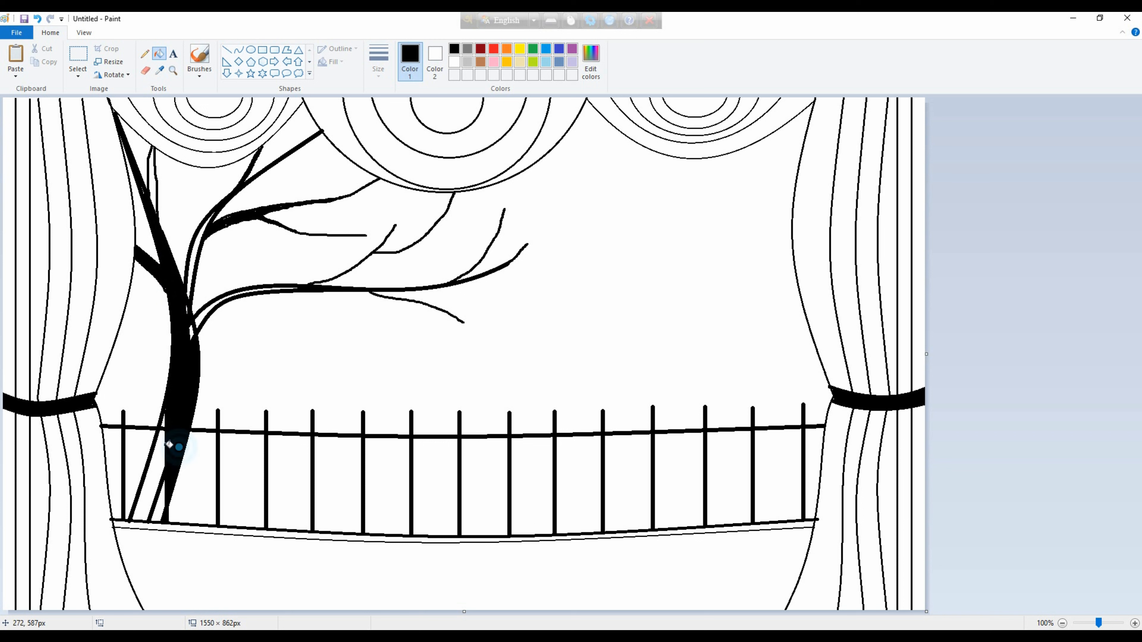
pyautogui.click(168, 445)
pyautogui.click(166, 443)
pyautogui.click(204, 317)
pyautogui.click(191, 299)
pyautogui.click(153, 180)
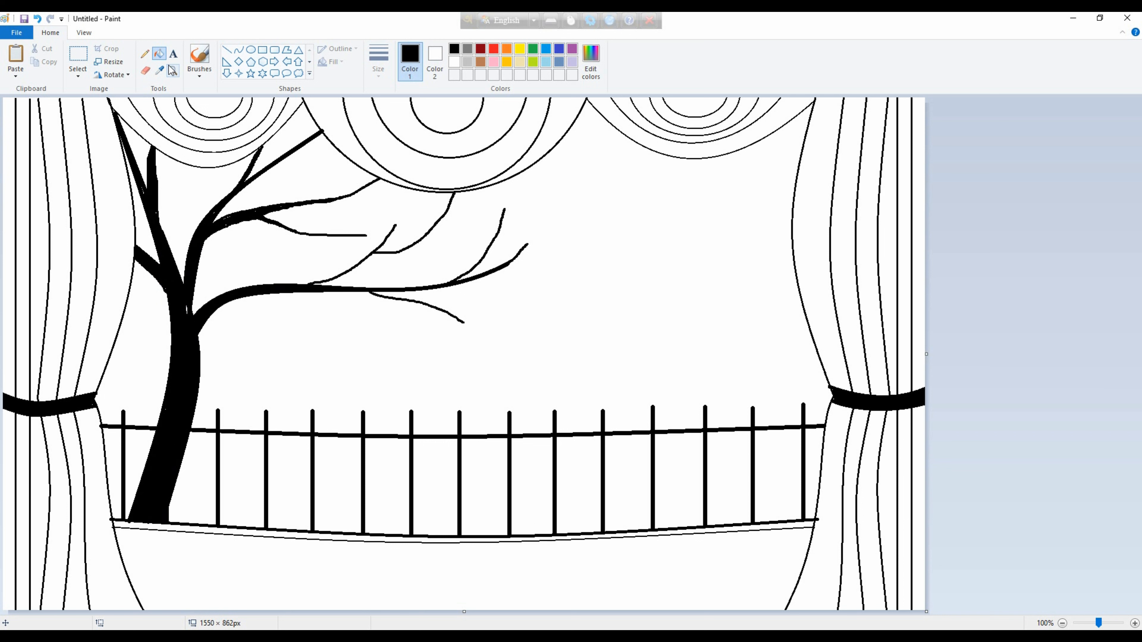
# Paint over the gaps where the upper branch forks with a black brush stroke.
pyautogui.click(199, 73)
pyautogui.click(198, 96)
pyautogui.moveTo(222, 225); pyautogui.dragTo(226, 221)
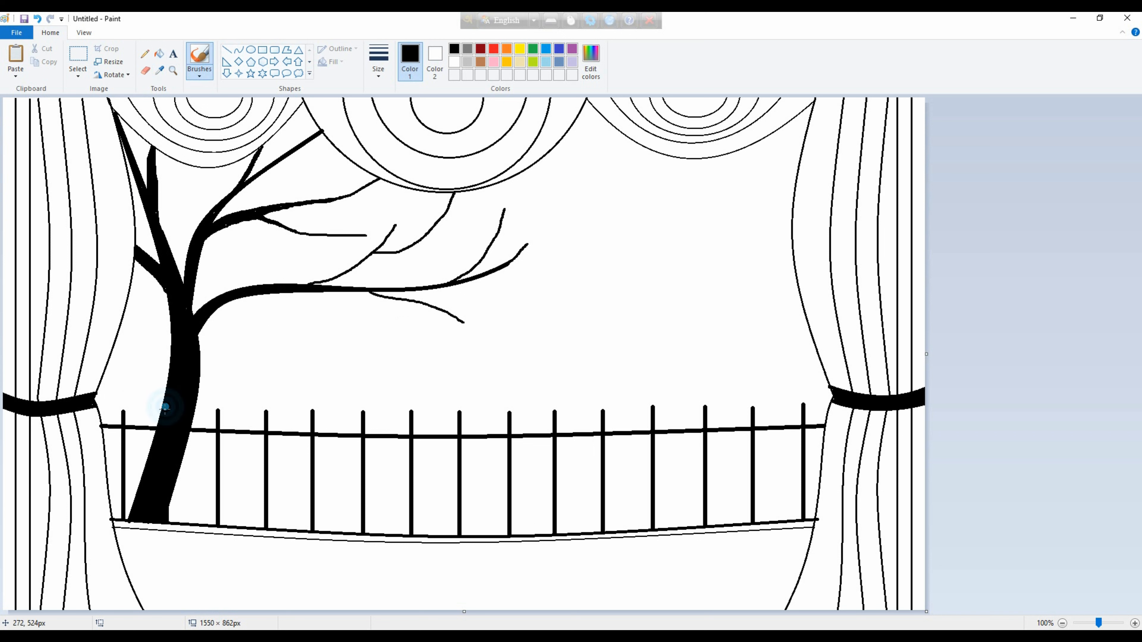
# Mix a custom deep pink and fill the central swag's bands with it.
pyautogui.click(496, 67)
pyautogui.click(591, 62)
pyautogui.click(693, 278)
pyautogui.click(461, 407)
pyautogui.click(159, 54)
pyautogui.click(405, 130)
pyautogui.click(364, 147)
pyautogui.click(347, 150)
# Fill the bands of the right and left swags with the same pink.
pyautogui.click(635, 136)
pyautogui.click(670, 118)
pyautogui.click(657, 128)
pyautogui.click(687, 105)
pyautogui.click(287, 115)
pyautogui.click(274, 113)
pyautogui.click(260, 111)
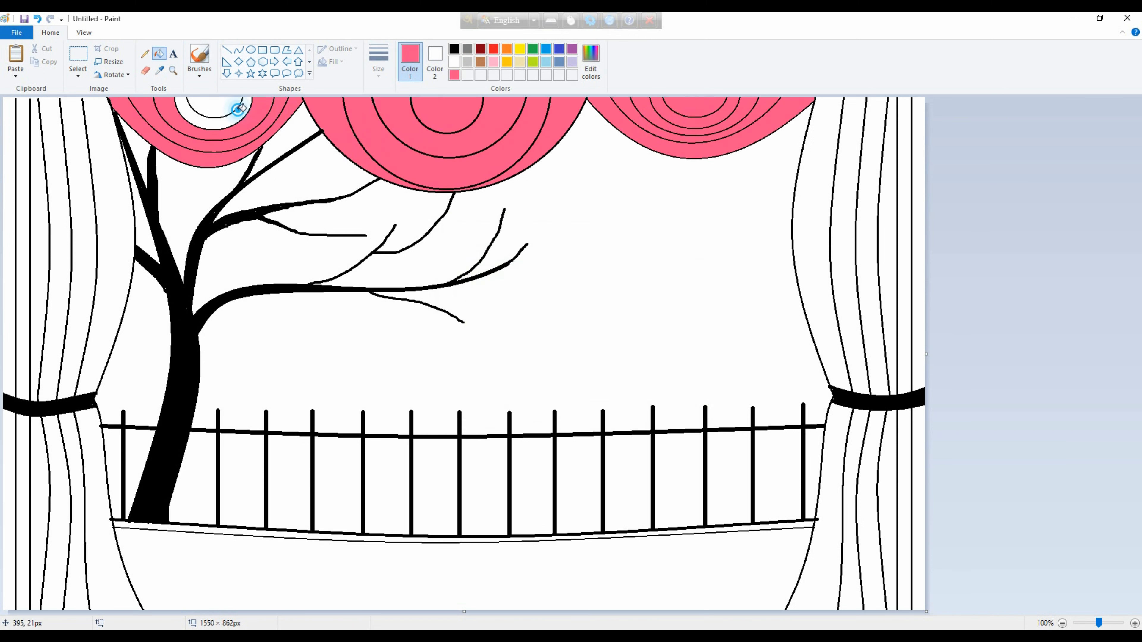
pyautogui.click(240, 110)
pyautogui.click(223, 104)
# Fill the right curtain's folds above and below the tieback with the custom pink.
pyautogui.click(812, 238)
pyautogui.click(842, 237)
pyautogui.click(863, 236)
pyautogui.click(886, 236)
pyautogui.click(921, 443)
pyautogui.click(879, 449)
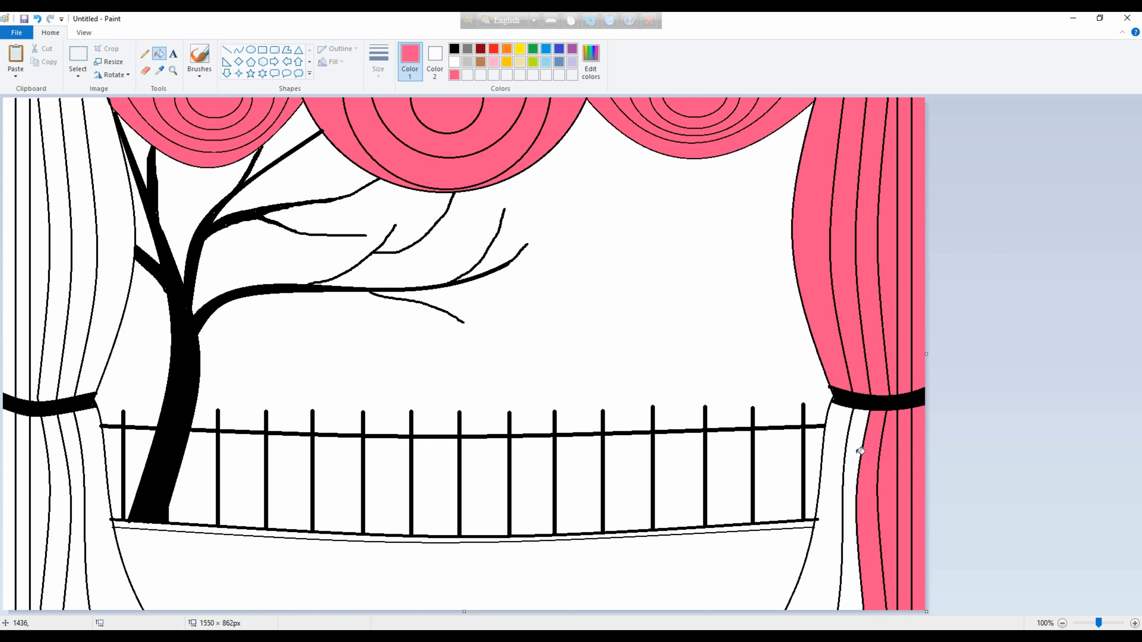
pyautogui.click(850, 455)
pyautogui.click(825, 486)
# Fill the left curtain's folds above and below the tieback with the custom pink.
pyautogui.click(105, 477)
pyautogui.click(67, 504)
pyautogui.click(43, 522)
pyautogui.click(14, 536)
pyautogui.click(38, 376)
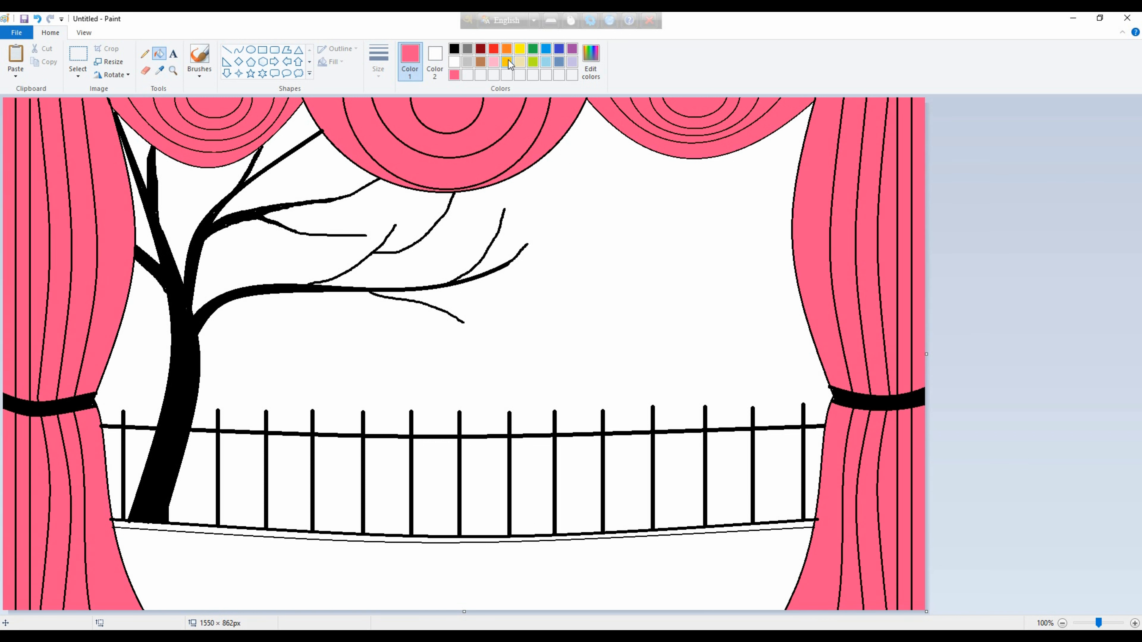
# Try filling the stage front with a custom dark yellow.
pyautogui.click(480, 61)
pyautogui.click(590, 63)
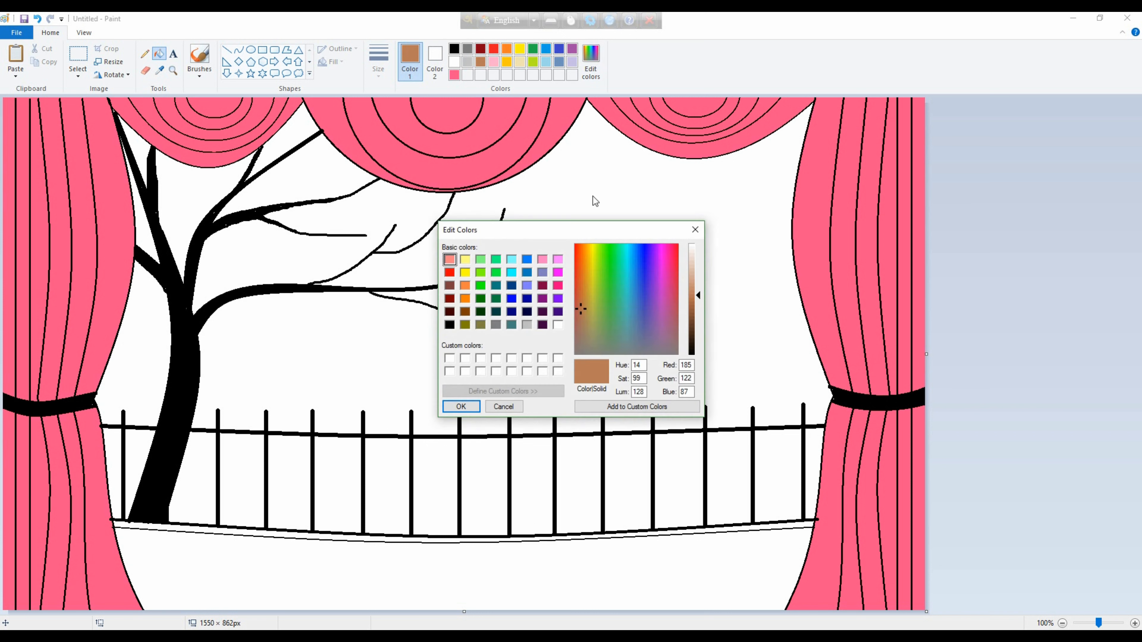
pyautogui.click(464, 326)
pyautogui.click(470, 405)
pyautogui.click(594, 63)
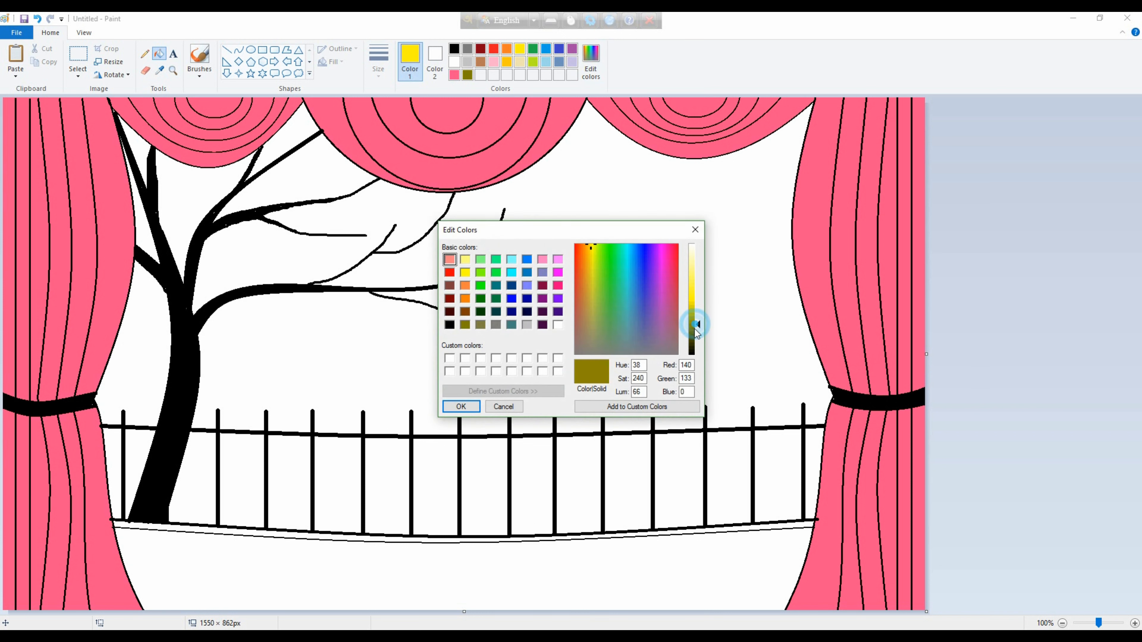
pyautogui.moveTo(695, 325); pyautogui.dragTo(694, 313)
pyautogui.click(462, 406)
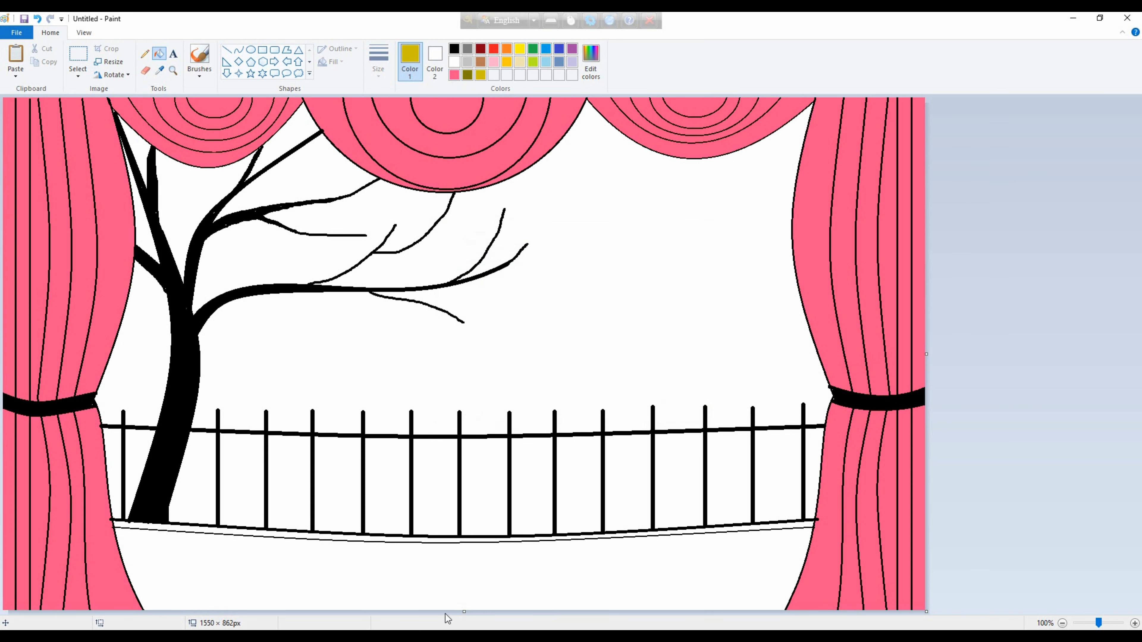
pyautogui.click(445, 585)
pyautogui.hotkey('ctrl', 'z')
# Define a light orange custom color and fill the stage front with it.
pyautogui.click(572, 48)
pyautogui.click(591, 63)
pyautogui.click(695, 275)
pyautogui.click(464, 285)
pyautogui.click(461, 406)
pyautogui.click(436, 591)
# Fill the narrow strip along the stage's front edge with dark gray.
pyautogui.click(504, 51)
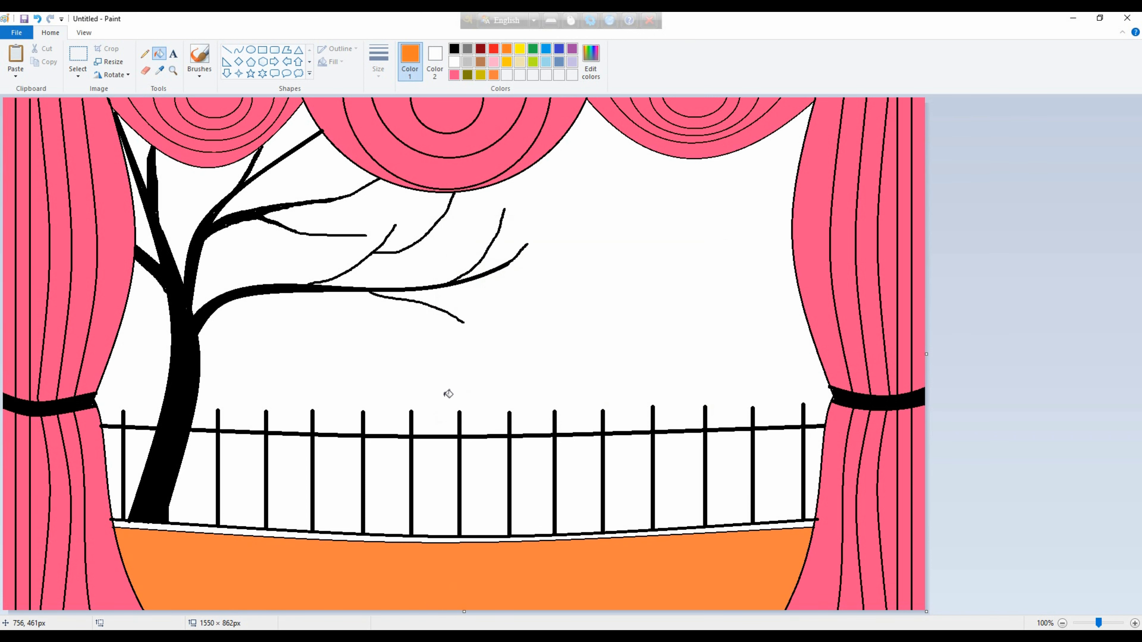
pyautogui.click(452, 540)
pyautogui.hotkey('ctrl', 'z')
pyautogui.click(467, 49)
pyautogui.click(471, 539)
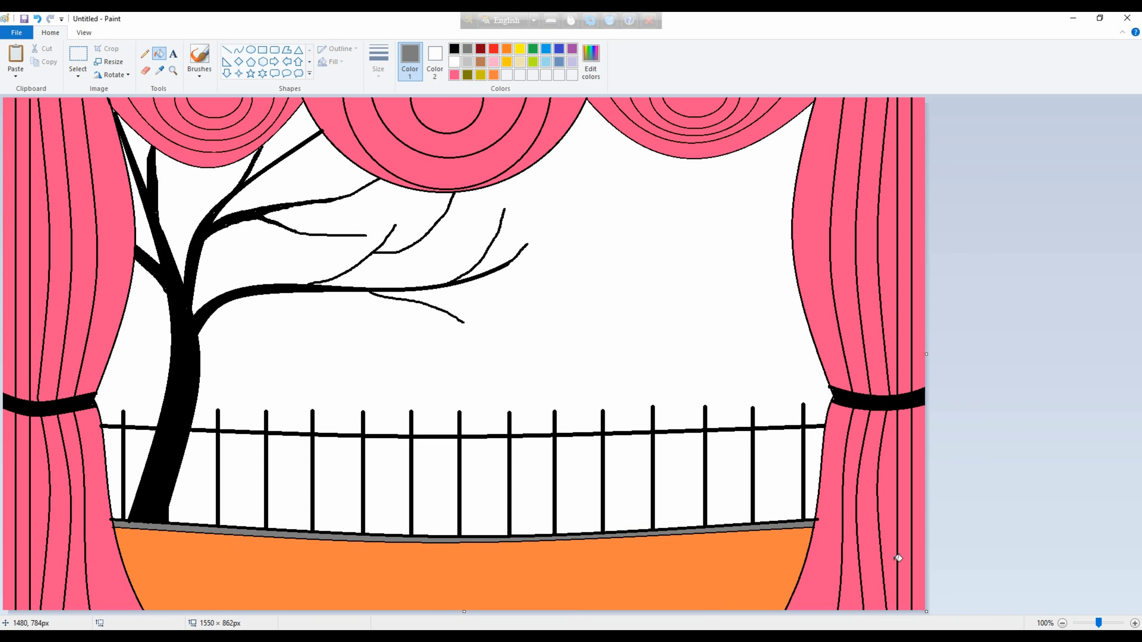
# Select the entire drawing and remove it from the canvas.
pyautogui.click(78, 72)
pyautogui.click(79, 143)
pyautogui.press('Delete')
# Draw a yellow circle outline extending slightly past the canvas's right edge at mid-height.
pyautogui.click(520, 49)
pyautogui.click(251, 50)
pyautogui.moveTo(788, 412)
pyautogui.mouseDown()
pyautogui.moveTo(963, 286)
pyautogui.moveTo(1076, 124)
pyautogui.mouseUp()
pyautogui.moveTo(897, 239)
pyautogui.mouseDown()
pyautogui.moveTo(852, 300)
pyautogui.moveTo(807, 314)
pyautogui.mouseUp()
pyautogui.click(1064, 204)
# Draw a larger gold ellipse around the yellow circle, spanning nearly the full canvas height.
pyautogui.click(507, 62)
pyautogui.moveTo(495, 469); pyautogui.dragTo(936, 29)
pyautogui.moveTo(619, 267)
pyautogui.mouseDown()
pyautogui.moveTo(680, 398)
pyautogui.moveTo(709, 362)
pyautogui.mouseUp()
pyautogui.moveTo(809, 551); pyautogui.dragTo(815, 584)
pyautogui.moveTo(807, 111); pyautogui.dragTo(807, 91)
pyautogui.moveTo(785, 208); pyautogui.dragTo(766, 227)
pyautogui.moveTo(571, 357); pyautogui.dragTo(552, 356)
pyautogui.click(1, 362)
# Draw an even larger orange ellipse around the gold one, running off the canvas's top and bottom edges.
pyautogui.click(502, 49)
pyautogui.moveTo(426, 534); pyautogui.dragTo(947, 12)
pyautogui.moveTo(783, 377); pyautogui.dragTo(755, 480)
pyautogui.moveTo(400, 114)
pyautogui.mouseDown()
pyautogui.moveTo(265, 13)
pyautogui.moveTo(241, 14)
pyautogui.mouseUp()
pyautogui.moveTo(392, 246); pyautogui.dragTo(527, 269)
pyautogui.moveTo(555, 420); pyautogui.dragTo(494, 256)
pyautogui.moveTo(316, 494); pyautogui.dragTo(269, 589)
pyautogui.moveTo(545, 328); pyautogui.dragTo(639, 440)
pyautogui.click(278, 425)
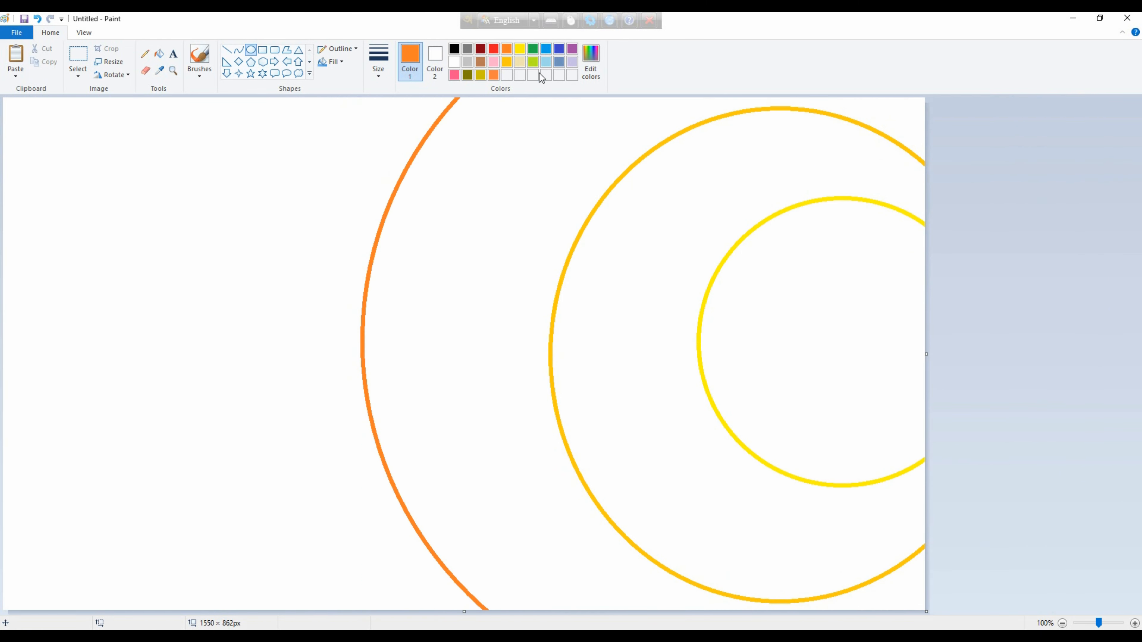
# Draw a red curve from the canvas's top to bottom edge, bulging left outside the orange arc.
pyautogui.click(497, 51)
pyautogui.moveTo(240, 98); pyautogui.dragTo(171, 537)
pyautogui.hotkey('ctrl', 'z')
pyautogui.click(239, 49)
pyautogui.moveTo(211, 98)
pyautogui.mouseDown()
pyautogui.moveTo(226, 430)
pyautogui.moveTo(206, 617)
pyautogui.mouseUp()
pyautogui.moveTo(209, 321); pyautogui.dragTo(106, 297)
pyautogui.moveTo(106, 306); pyautogui.dragTo(115, 439)
pyautogui.moveTo(170, 98); pyautogui.dragTo(181, 56)
pyautogui.moveTo(216, 247)
pyautogui.mouseDown()
pyautogui.moveTo(229, 250)
pyautogui.moveTo(197, 254)
pyautogui.mouseUp()
pyautogui.click(518, 286)
# Fill the five background bands from the left edge to the sun with dark red, red, orange, gold and yellow.
pyautogui.click(159, 53)
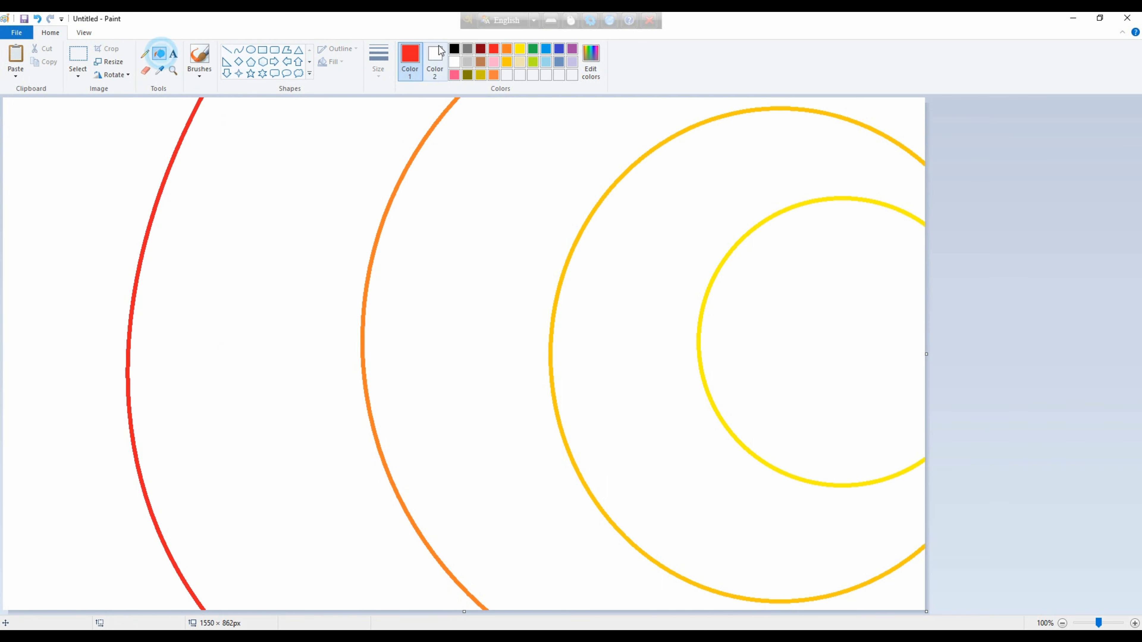
pyautogui.click(482, 49)
pyautogui.click(103, 202)
pyautogui.click(494, 49)
pyautogui.click(333, 140)
pyautogui.click(507, 48)
pyautogui.click(450, 350)
pyautogui.click(507, 62)
pyautogui.click(678, 199)
pyautogui.click(520, 48)
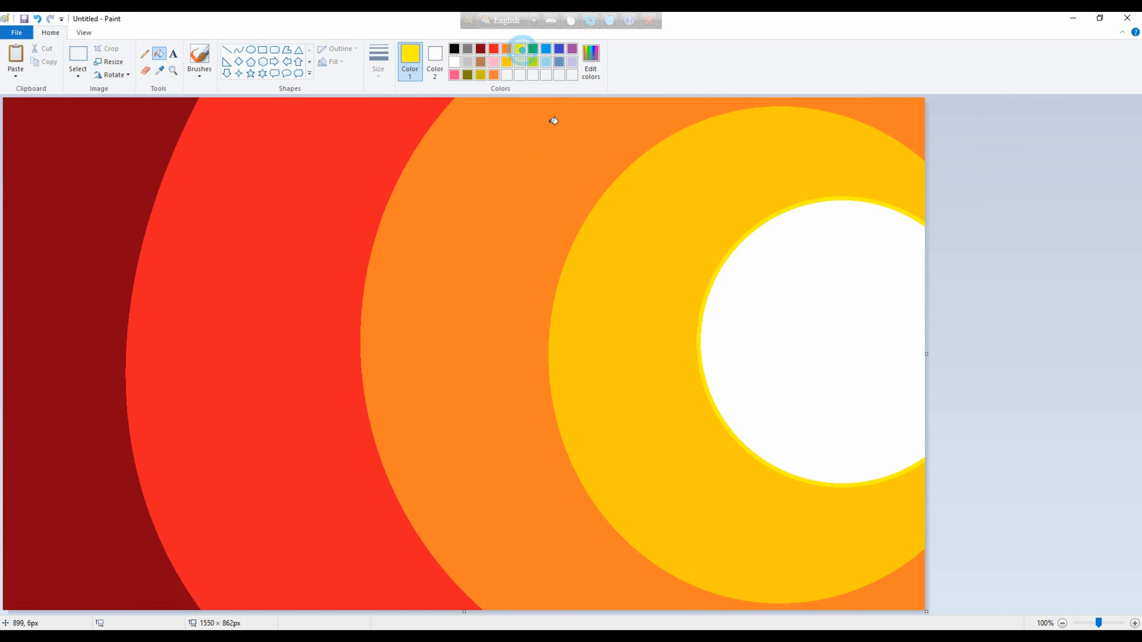
pyautogui.click(809, 351)
# Shrink the sunset image to 10 pixels wide without maintaining the aspect ratio.
pyautogui.click(110, 62)
pyautogui.click(131, 105)
pyautogui.click(44, 171)
pyautogui.click(154, 149)
pyautogui.moveTo(157, 123); pyautogui.dragTo(98, 128)
pyautogui.press('Return')
# Stretch the narrow image to 1550 pixels wide, keeping its height, to blur the bands into a gradient.
pyautogui.hotkey('ctrl', 'w')
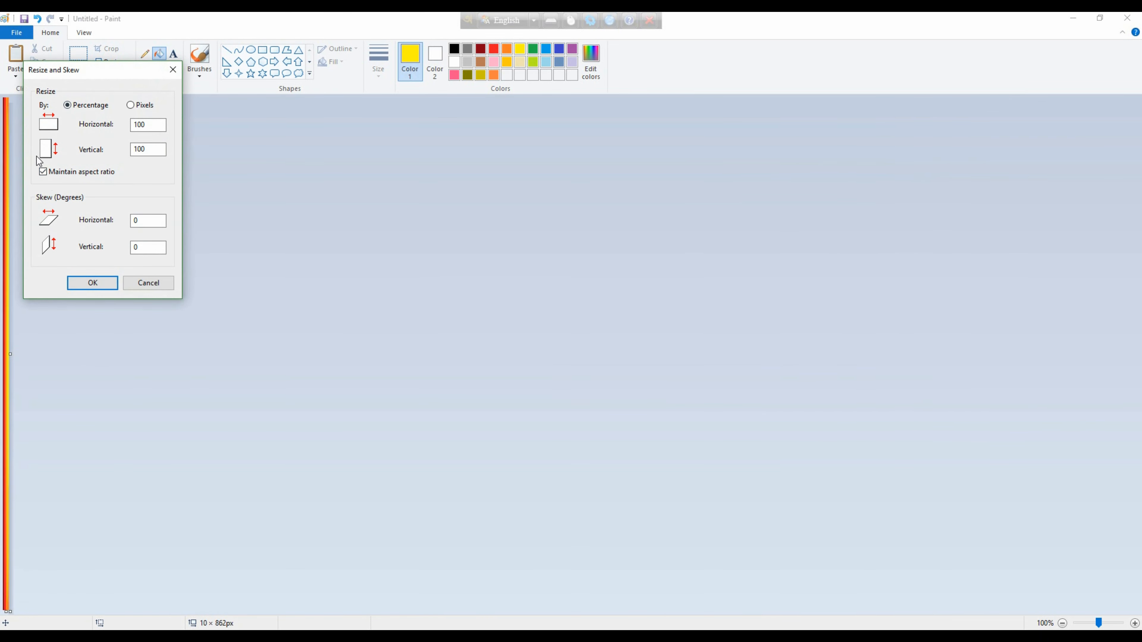
pyautogui.click(130, 104)
pyautogui.doubleClick(147, 125)
pyautogui.write('1550')
pyautogui.press('Return')
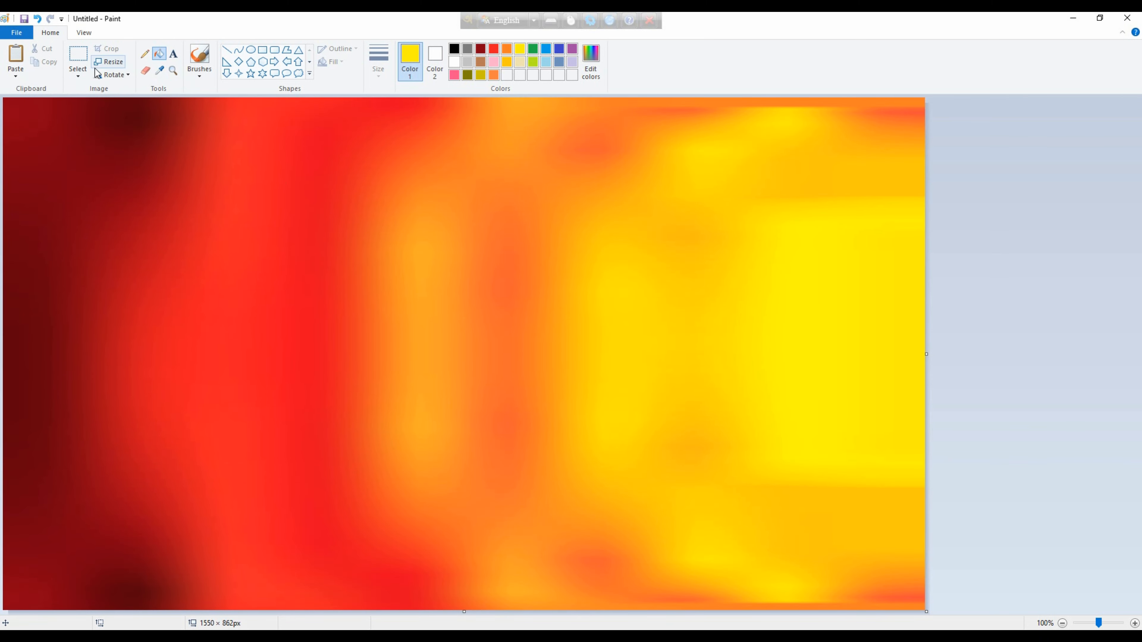
# Try to paste the copied stage drawing over the whole gradient background.
pyautogui.click(78, 72)
pyautogui.click(100, 144)
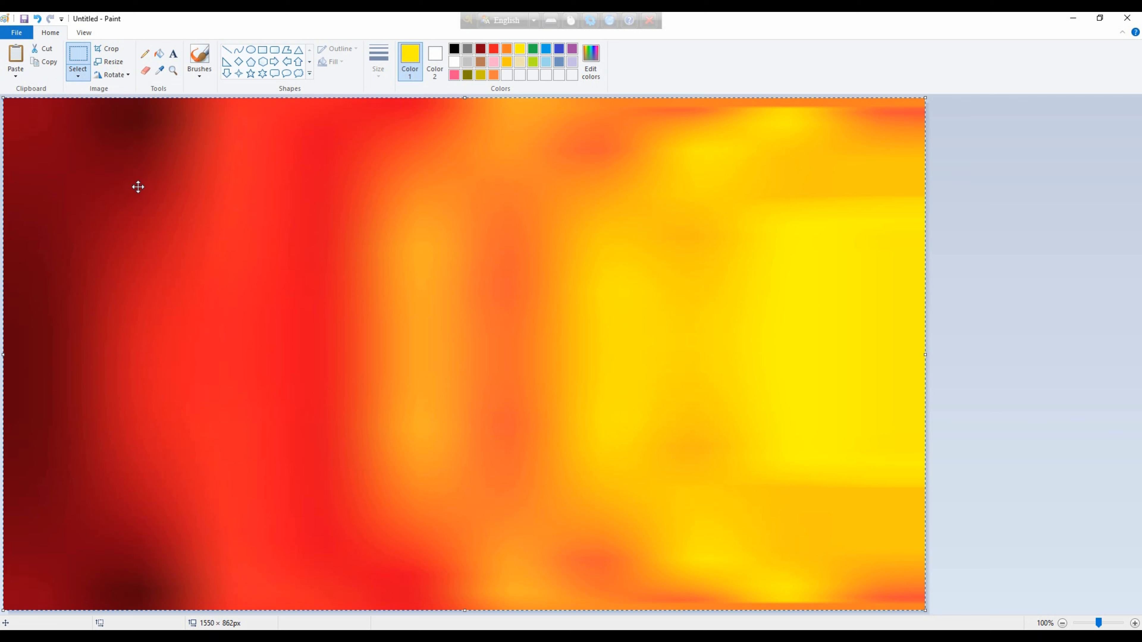
pyautogui.rightClick(148, 184)
pyautogui.click(180, 217)
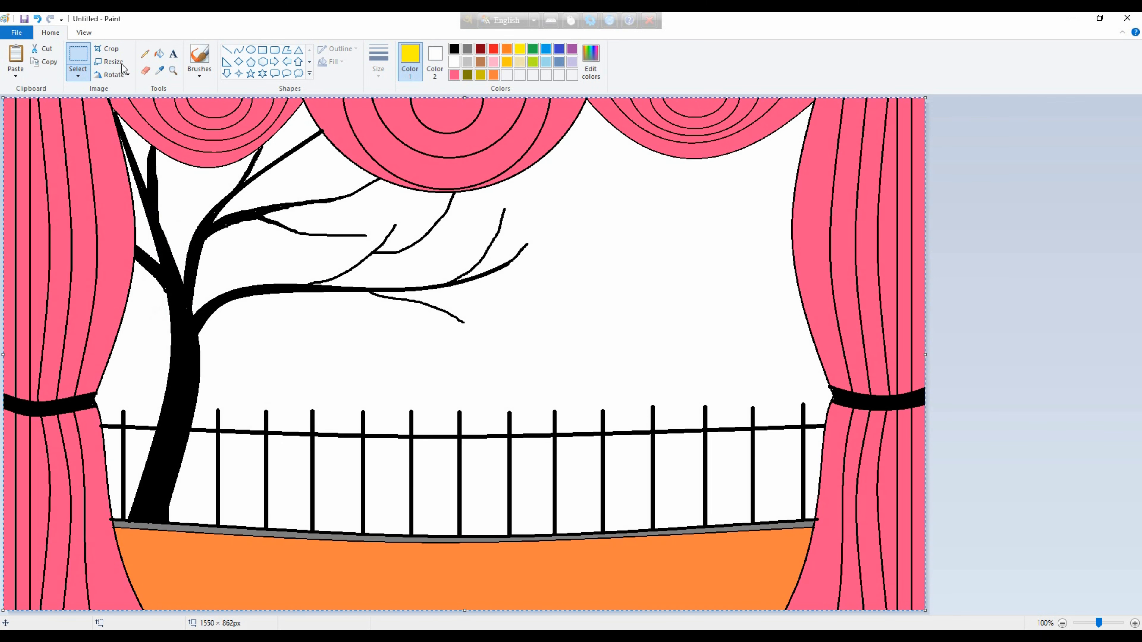
pyautogui.click(78, 72)
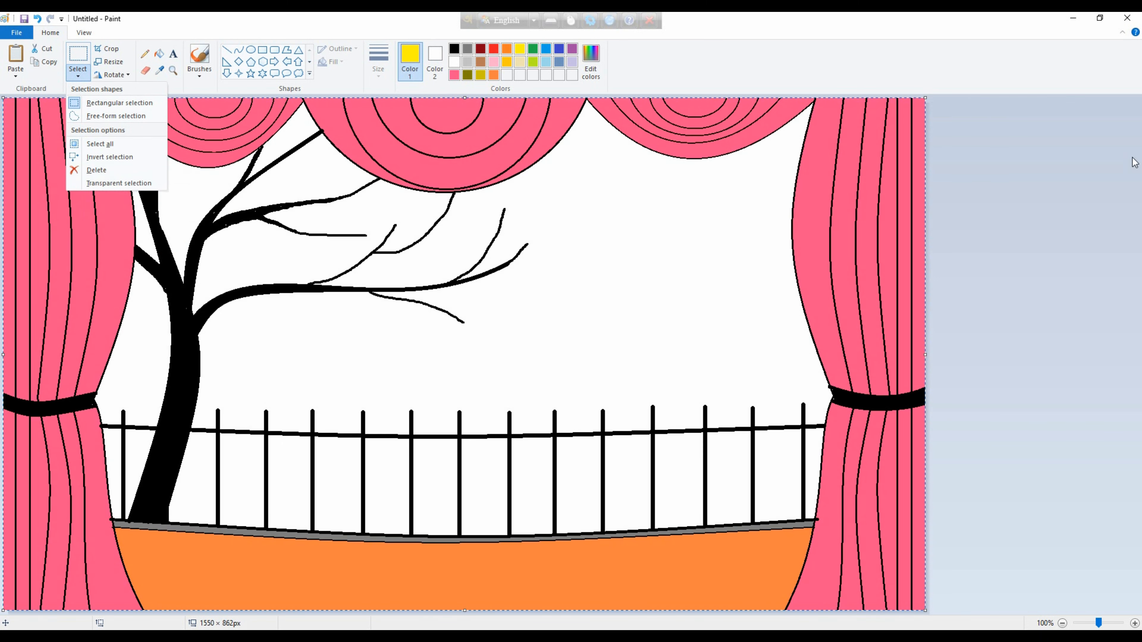
pyautogui.click(96, 170)
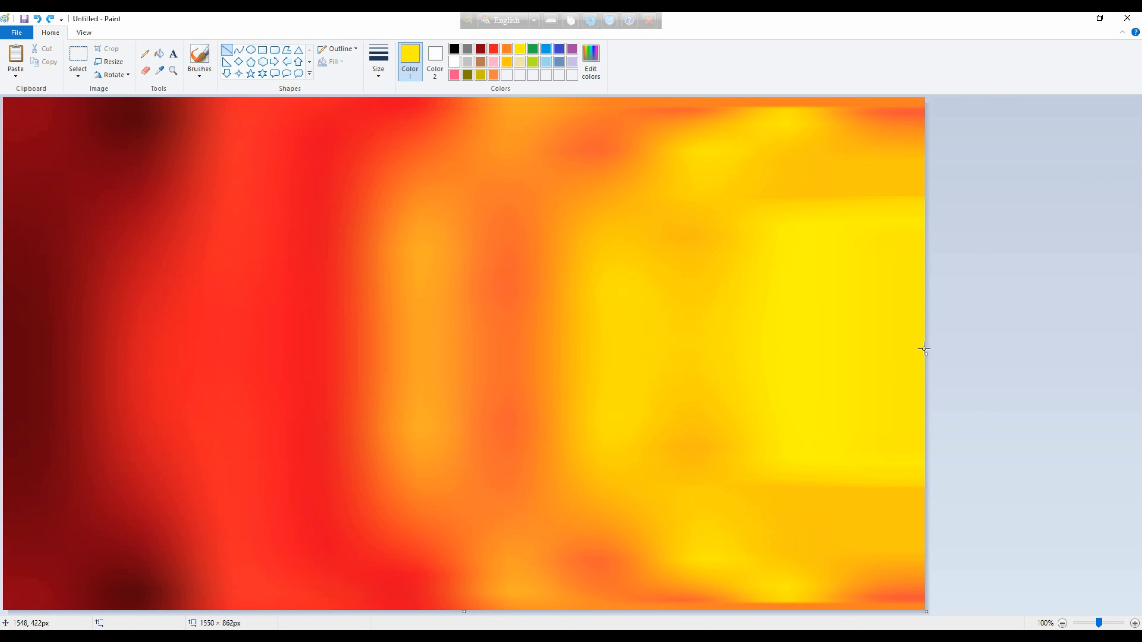
# Draw a thick black horizontal line across the full canvas width, placed slightly above mid-height.
pyautogui.click(453, 47)
pyautogui.moveTo(924, 353); pyautogui.dragTo(2, 353)
pyautogui.hotkey('ctrl', '+')
pyautogui.hotkey('ctrl', '+')
pyautogui.hotkey('ctrl', '+')
pyautogui.hotkey('ctrl', '+')
pyautogui.hotkey('ctrl', '+')
pyautogui.hotkey('ctrl', '+')
pyautogui.hotkey('ctrl', '+')
pyautogui.hotkey('ctrl', '+')
pyautogui.hotkey('ctrl', '+')
pyautogui.hotkey('ctrl', '+')
pyautogui.hotkey('ctrl', '+')
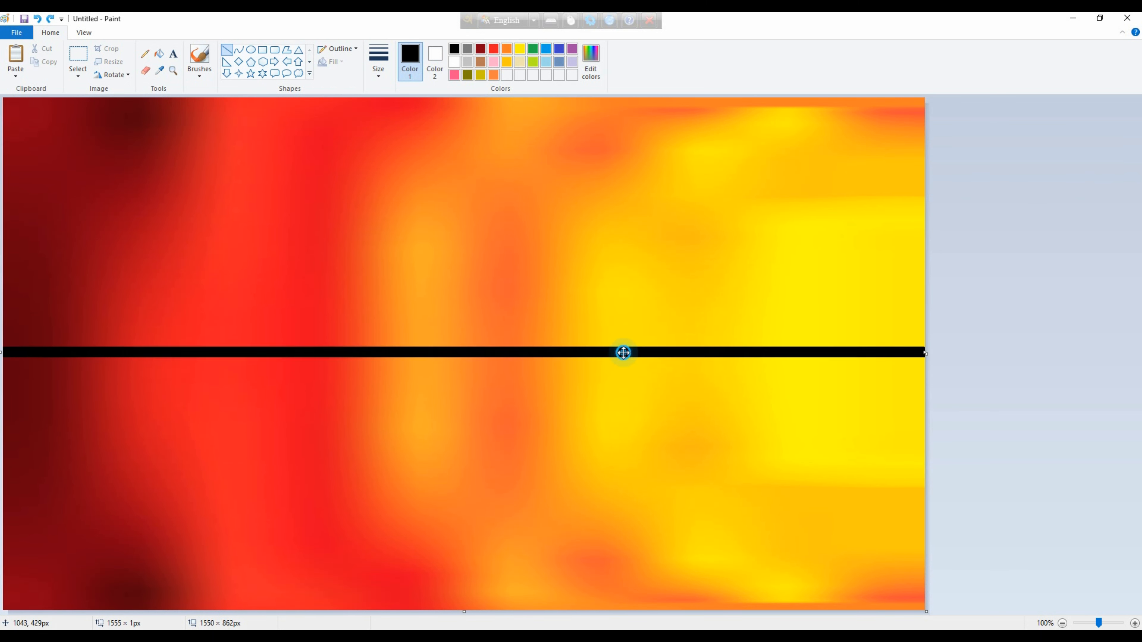
pyautogui.moveTo(623, 354); pyautogui.dragTo(627, 340)
# Brush a black silhouette of low hills along the horizon line from the left edge to beyond the canvas centre.
pyautogui.click(199, 69)
pyautogui.click(204, 110)
pyautogui.moveTo(7, 335)
pyautogui.mouseDown()
pyautogui.moveTo(94, 317)
pyautogui.moveTo(200, 313)
pyautogui.moveTo(308, 329)
pyautogui.moveTo(498, 310)
pyautogui.moveTo(786, 331)
pyautogui.mouseUp()
pyautogui.moveTo(634, 332); pyautogui.dragTo(181, 329)
pyautogui.moveTo(112, 331); pyautogui.dragTo(49, 332)
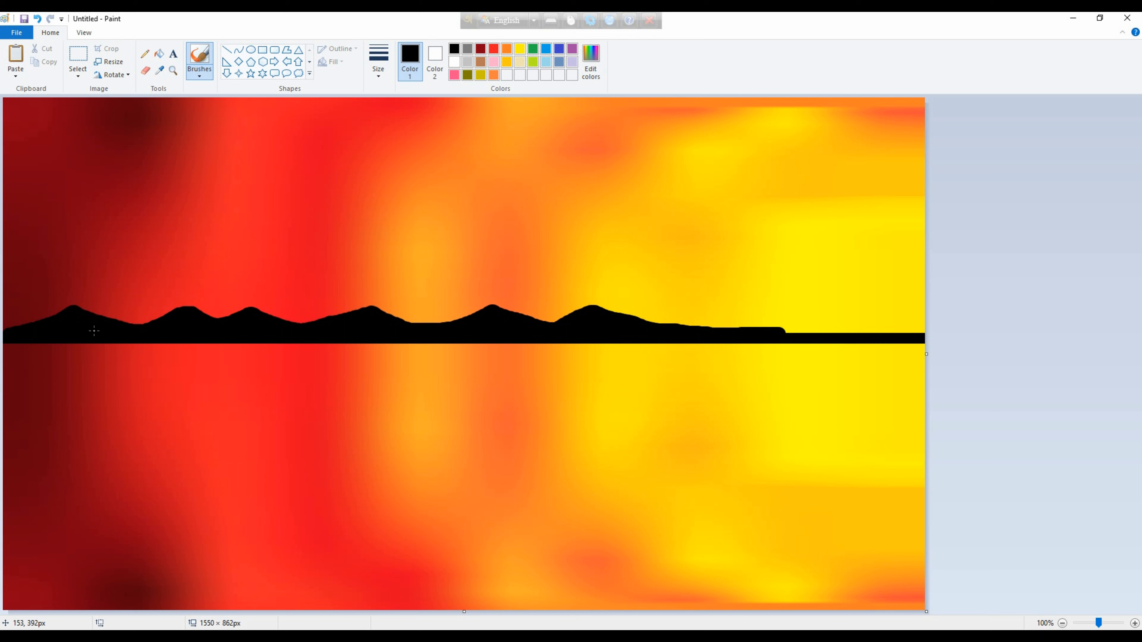
# Draw a solid red parallelogram about 100 × 33 px above the hills' right end as the house's side roof.
pyautogui.click(496, 50)
pyautogui.click(286, 50)
pyautogui.moveTo(703, 299); pyautogui.dragTo(725, 282)
pyautogui.click(768, 283)
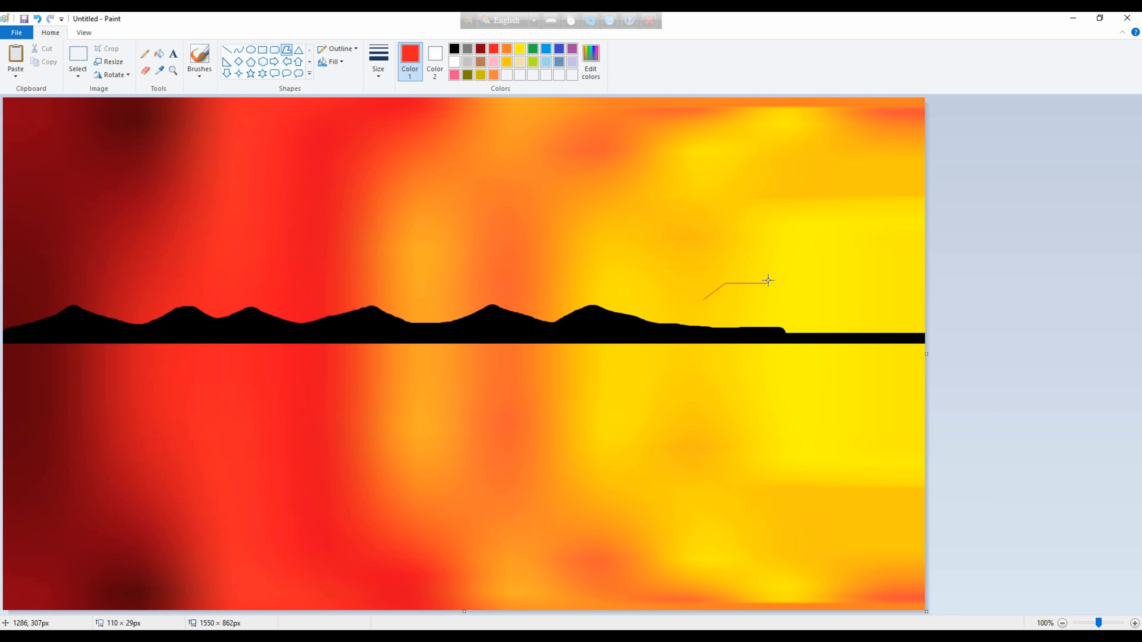
pyautogui.click(747, 304)
pyautogui.click(695, 301)
pyautogui.click(435, 59)
pyautogui.click(493, 48)
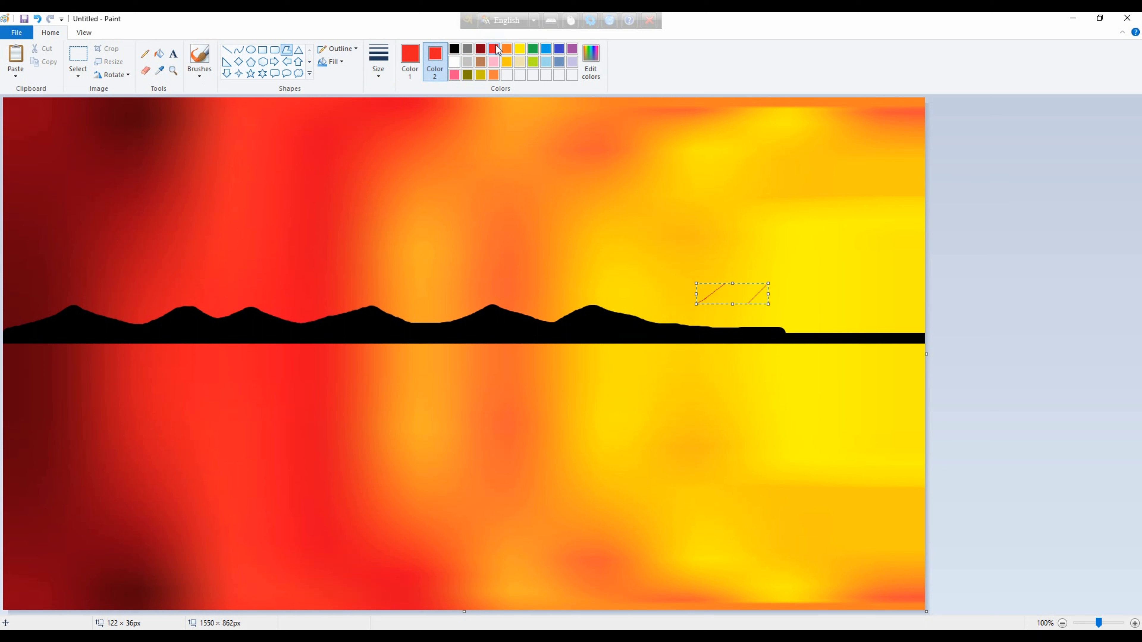
pyautogui.click(333, 62)
pyautogui.click(353, 91)
pyautogui.moveTo(696, 283); pyautogui.dragTo(737, 284)
pyautogui.click(757, 303)
pyautogui.click(719, 303)
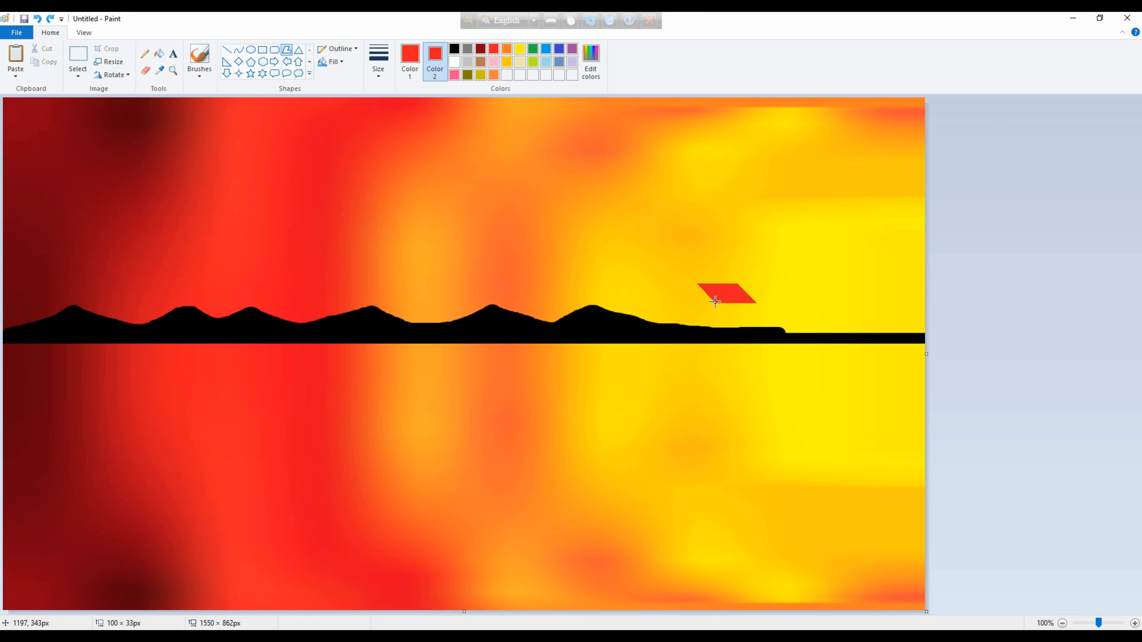
pyautogui.click(699, 286)
# Add a narrow sloping front edge in a custom darker red to the left end of the roof.
pyautogui.click(591, 61)
pyautogui.moveTo(697, 284); pyautogui.dragTo(679, 303)
pyautogui.click(689, 303)
pyautogui.click(703, 289)
pyautogui.click(698, 284)
pyautogui.click(1010, 291)
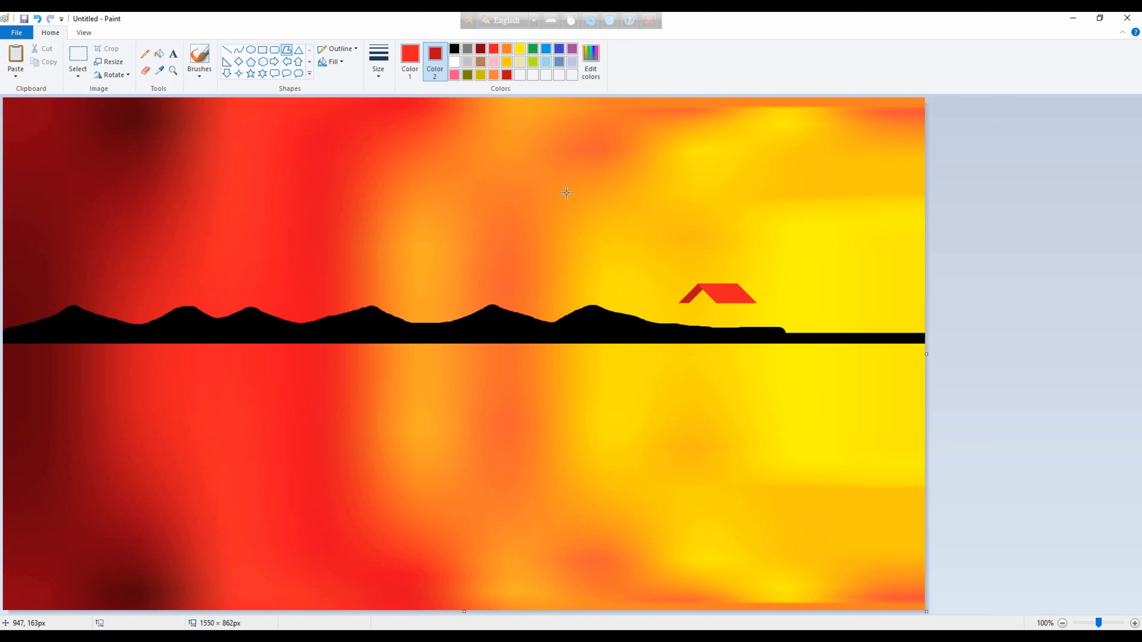
# Choose light blue as the fill colour and mix a darker shade of it as a custom colour.
pyautogui.click(545, 61)
pyautogui.moveTo(687, 327); pyautogui.dragTo(685, 315)
pyautogui.click(409, 61)
pyautogui.click(546, 62)
pyautogui.click(591, 62)
pyautogui.click(697, 290)
pyautogui.click(461, 406)
# Draw the house's side wall as a solid light-blue rectangle under the red roof panel.
pyautogui.click(545, 62)
pyautogui.moveTo(752, 327); pyautogui.dragTo(752, 303)
pyautogui.click(717, 303)
pyautogui.click(717, 332)
pyautogui.click(752, 332)
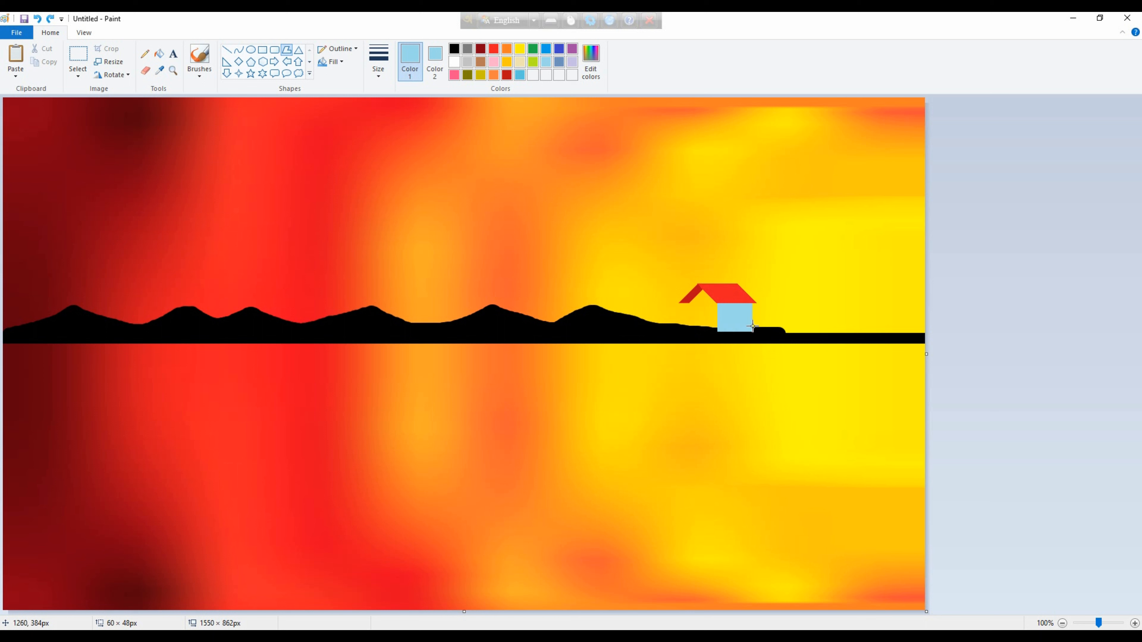
pyautogui.click(752, 328)
# Try to fill the house's side wall with the custom darker blue.
pyautogui.click(415, 55)
pyautogui.click(521, 74)
pyautogui.click(159, 53)
pyautogui.click(723, 329)
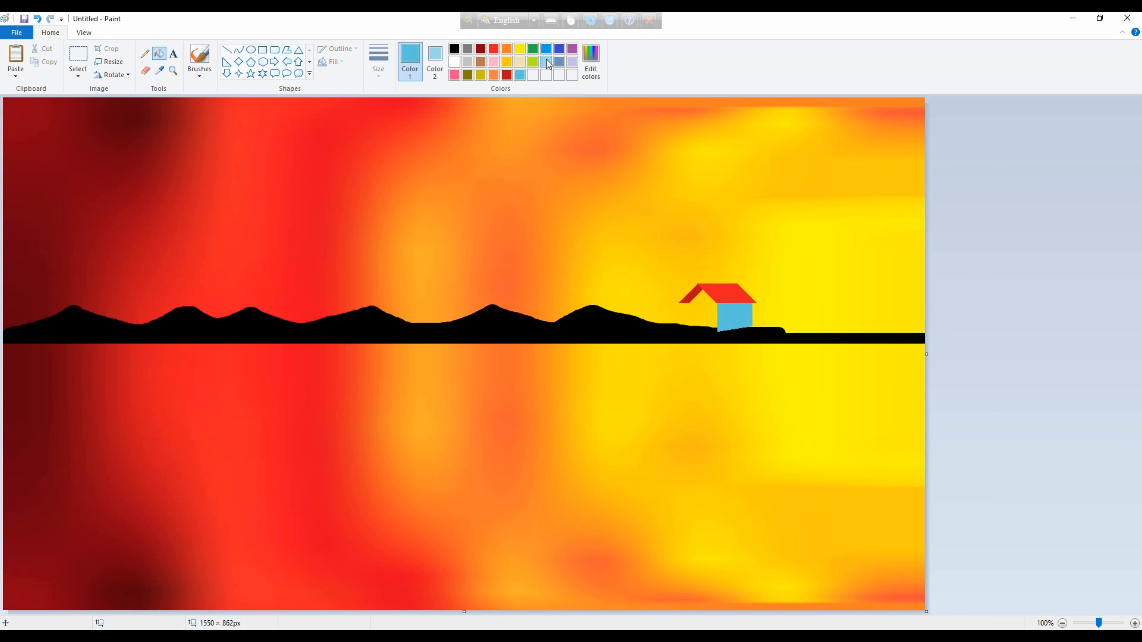
pyautogui.hotkey('ctrl', 'z')
# Draw the house's gabled front wall as a solid polygon in the custom darker blue, about 48 × 75 px.
pyautogui.click(435, 59)
pyautogui.click(521, 74)
pyautogui.click(287, 50)
pyautogui.moveTo(716, 334); pyautogui.dragTo(716, 303)
pyautogui.moveTo(716, 303)
pyautogui.mouseDown()
pyautogui.moveTo(703, 289)
pyautogui.moveTo(689, 303)
pyautogui.mouseUp()
pyautogui.moveTo(689, 303)
pyautogui.mouseDown()
pyautogui.moveTo(689, 328)
pyautogui.moveTo(718, 313)
pyautogui.mouseUp()
pyautogui.click(717, 334)
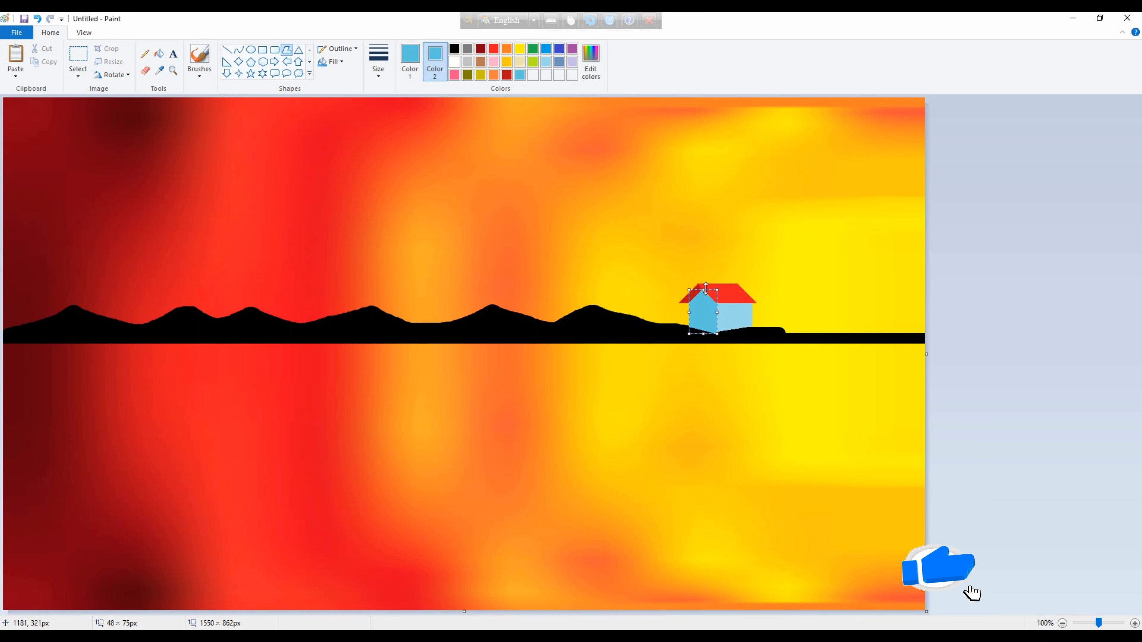
pyautogui.click(972, 437)
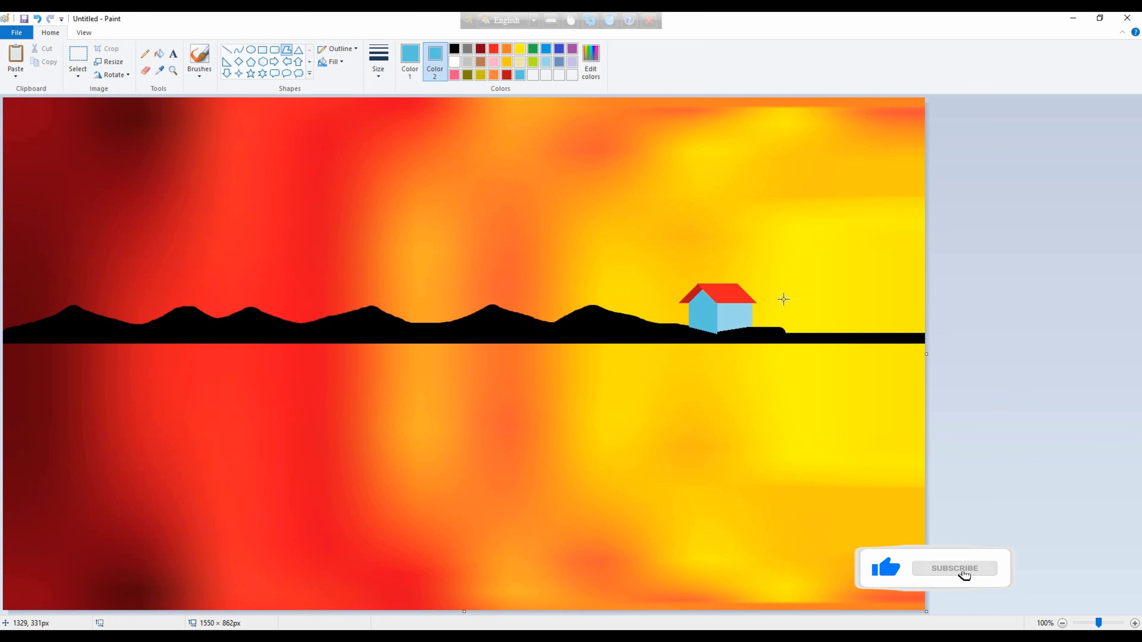
# Draw a thick, gently curved black palm trunk about 155 px tall beside the house's right wall.
pyautogui.click(238, 50)
pyautogui.rightClick(454, 50)
pyautogui.click(454, 49)
pyautogui.click(454, 62)
pyautogui.moveTo(760, 332)
pyautogui.mouseDown()
pyautogui.moveTo(708, 235)
pyautogui.moveTo(762, 263)
pyautogui.moveTo(752, 237)
pyautogui.mouseUp()
pyautogui.hotkey('ctrl', 'z')
pyautogui.moveTo(758, 288); pyautogui.dragTo(766, 295)
pyautogui.click(766, 295)
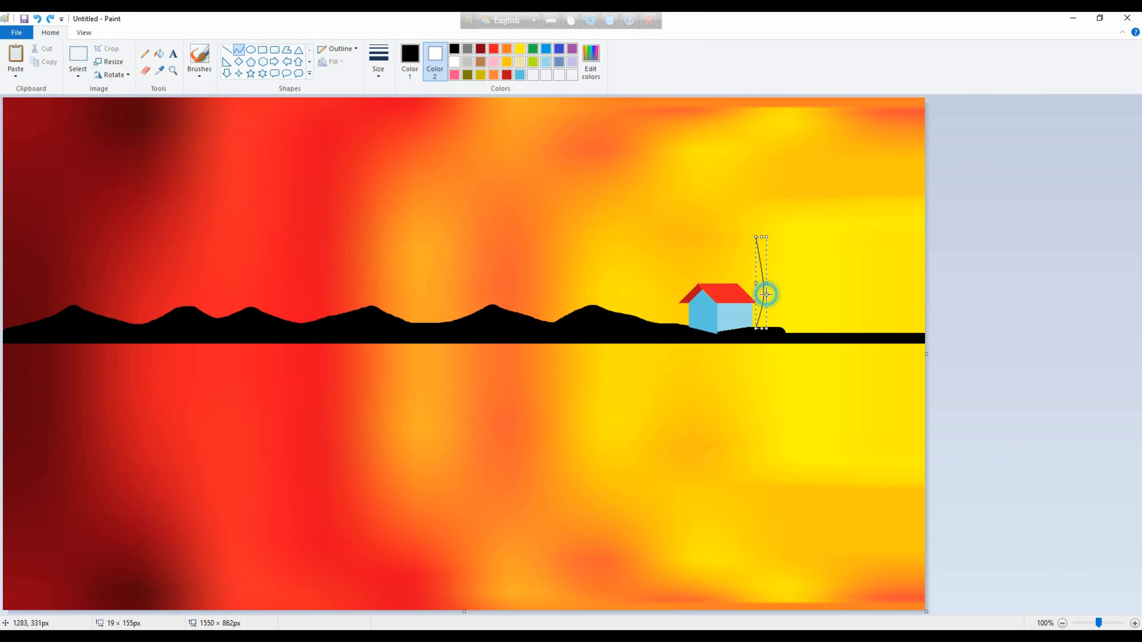
pyautogui.hotkey('ctrl', '+')
pyautogui.click(1106, 314)
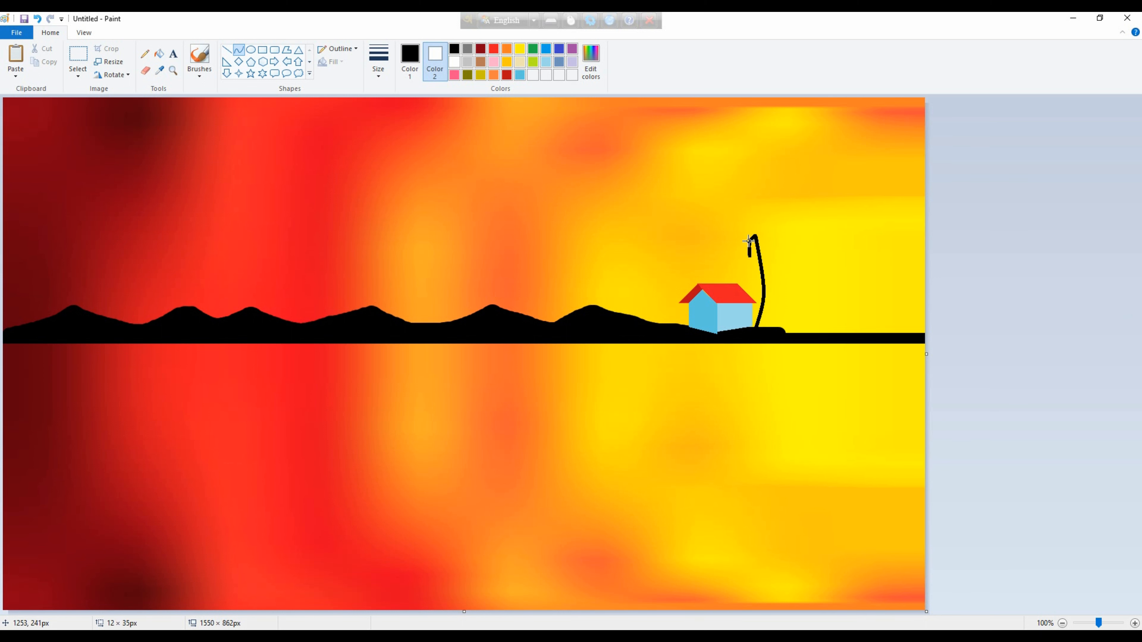
# Draw drooping curved black fronds on both sides of the palm trunk's top.
pyautogui.moveTo(745, 247); pyautogui.dragTo(744, 254)
pyautogui.click(784, 240)
pyautogui.moveTo(754, 235); pyautogui.dragTo(774, 251)
pyautogui.click(771, 236)
pyautogui.click(771, 221)
pyautogui.click(773, 225)
pyautogui.moveTo(755, 234)
pyautogui.mouseDown()
pyautogui.moveTo(730, 240)
pyautogui.moveTo(773, 218)
pyautogui.moveTo(754, 232)
pyautogui.mouseUp()
pyautogui.click(736, 231)
pyautogui.click(817, 237)
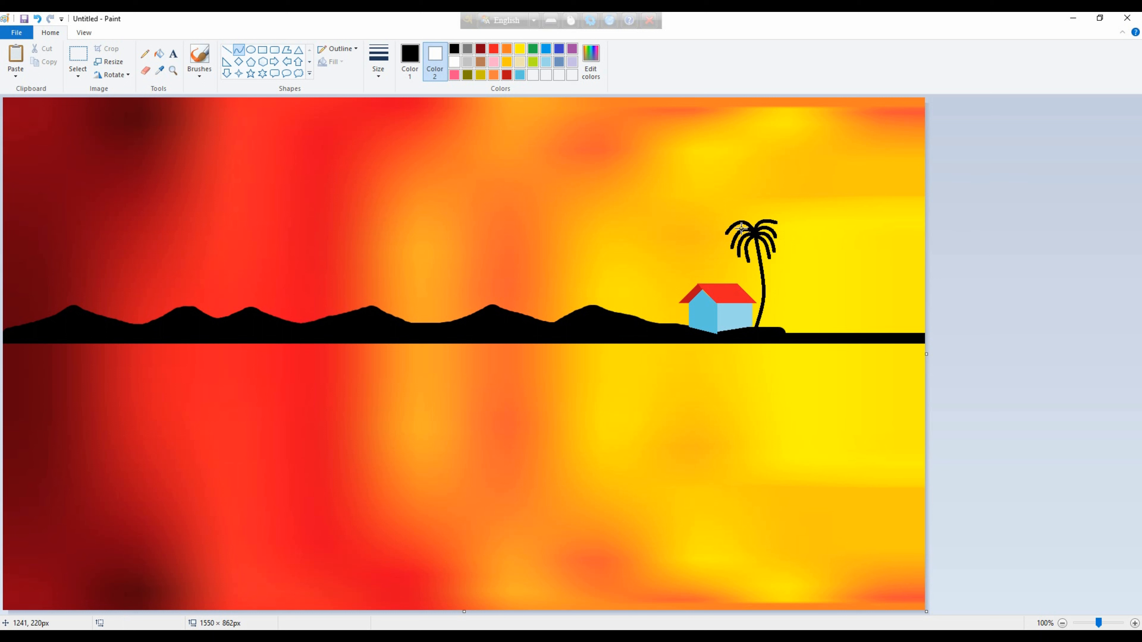
# Add an upright frond to the palm's crown and thicken its trunk with a second black curve.
pyautogui.moveTo(757, 207); pyautogui.dragTo(760, 328)
pyautogui.click(762, 234)
pyautogui.click(1002, 309)
pyautogui.hotkey('ctrl', 'z')
pyautogui.moveTo(757, 236)
pyautogui.mouseDown()
pyautogui.moveTo(760, 328)
pyautogui.moveTo(769, 289)
pyautogui.mouseUp()
pyautogui.click(770, 288)
pyautogui.click(1009, 331)
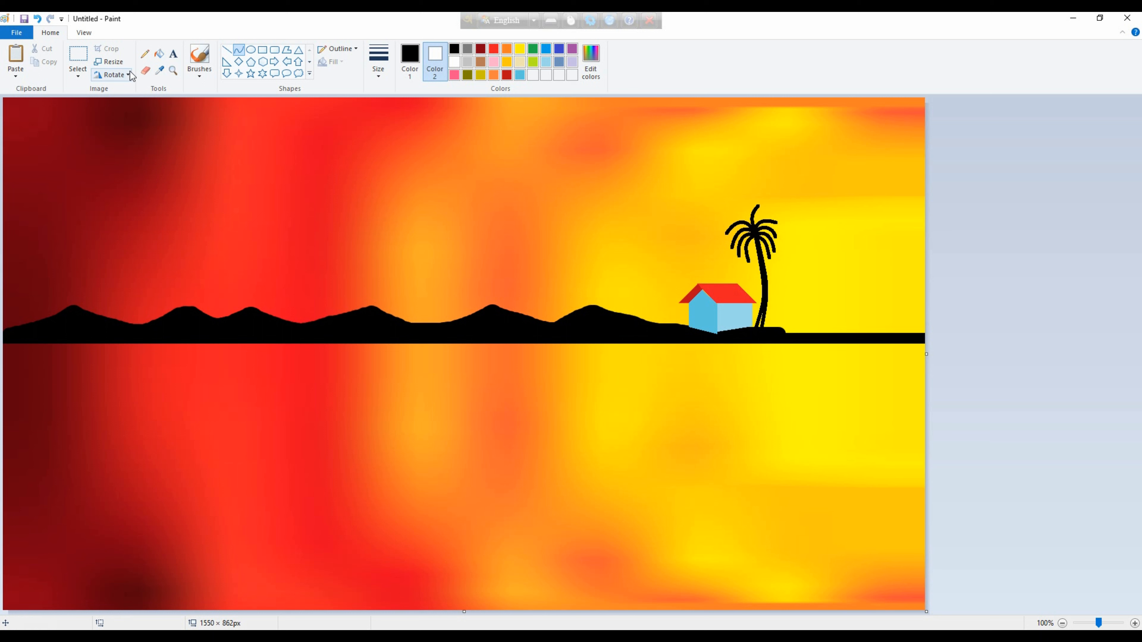
pyautogui.click(199, 56)
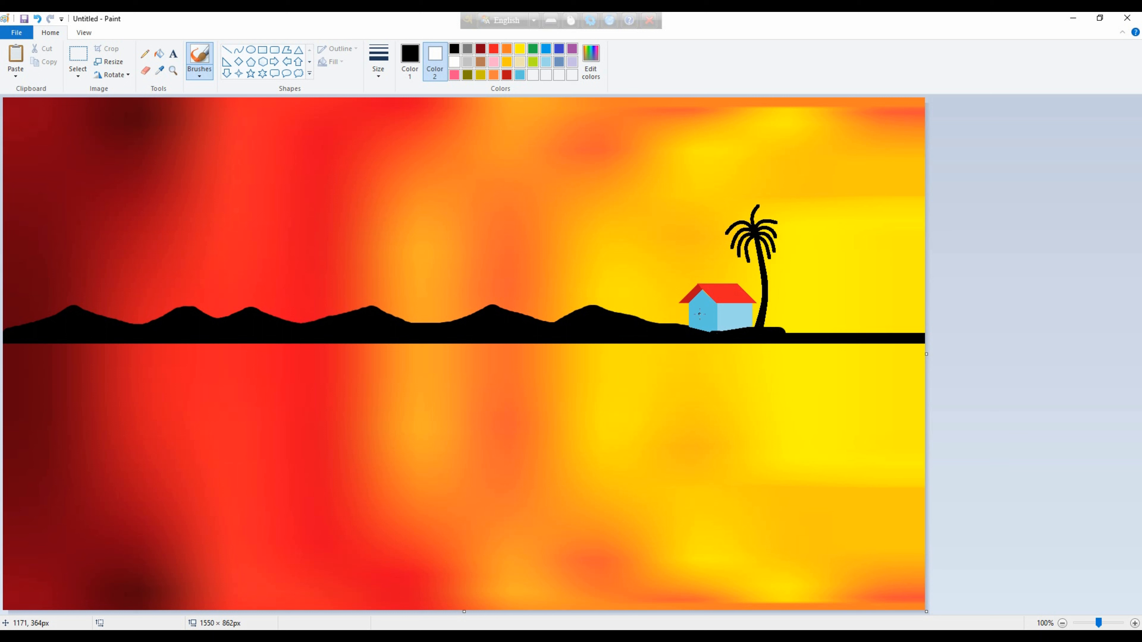
# Draw a solid black rectangular door on the house's front wall.
pyautogui.click(262, 49)
pyautogui.moveTo(696, 330); pyautogui.dragTo(702, 310)
pyautogui.click(453, 49)
pyautogui.click(925, 421)
# Draw a thin, branching black shrub to the left of the house with the Pencil at a thicker line size.
pyautogui.click(144, 53)
pyautogui.click(378, 60)
pyautogui.click(405, 168)
pyautogui.moveTo(660, 317)
pyautogui.mouseDown()
pyautogui.moveTo(663, 291)
pyautogui.moveTo(664, 316)
pyautogui.mouseUp()
pyautogui.moveTo(657, 309); pyautogui.dragTo(662, 325)
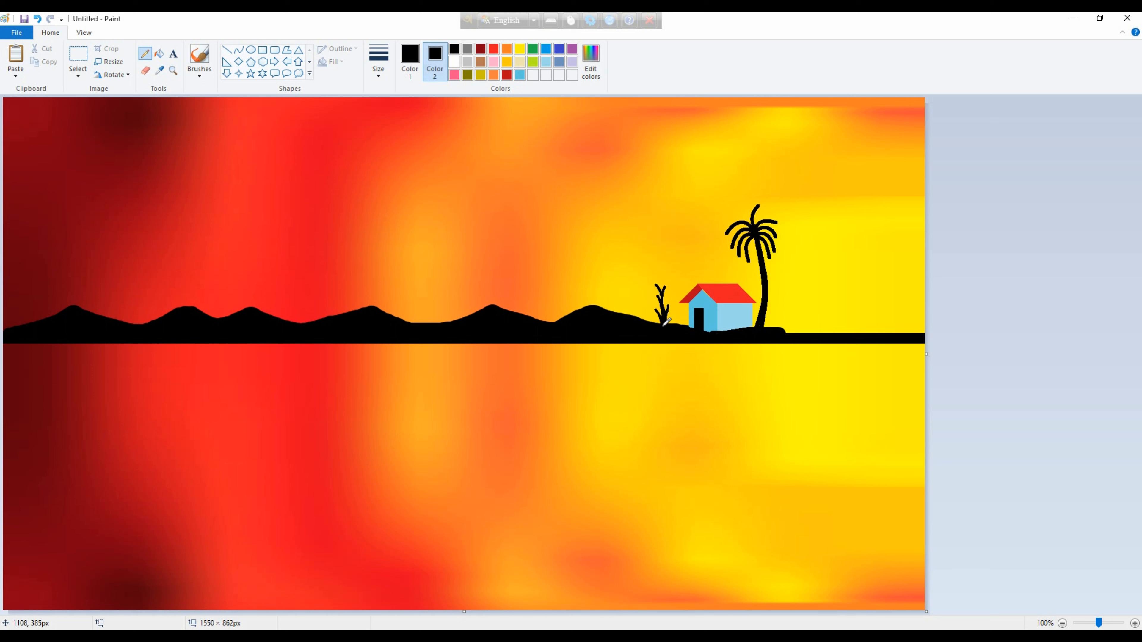
# Draw more branching black shrubs to the right of the palm and small sprigs to the left of the house.
pyautogui.moveTo(772, 313)
pyautogui.mouseDown()
pyautogui.moveTo(773, 328)
pyautogui.moveTo(772, 299)
pyautogui.moveTo(785, 332)
pyautogui.moveTo(824, 331)
pyautogui.moveTo(798, 320)
pyautogui.moveTo(812, 328)
pyautogui.moveTo(809, 299)
pyautogui.moveTo(788, 288)
pyautogui.moveTo(810, 328)
pyautogui.mouseUp()
pyautogui.hotkey('ctrl', 'z')
pyautogui.hotkey('ctrl', 'z')
pyautogui.click(769, 334)
pyautogui.moveTo(672, 314); pyautogui.dragTo(674, 318)
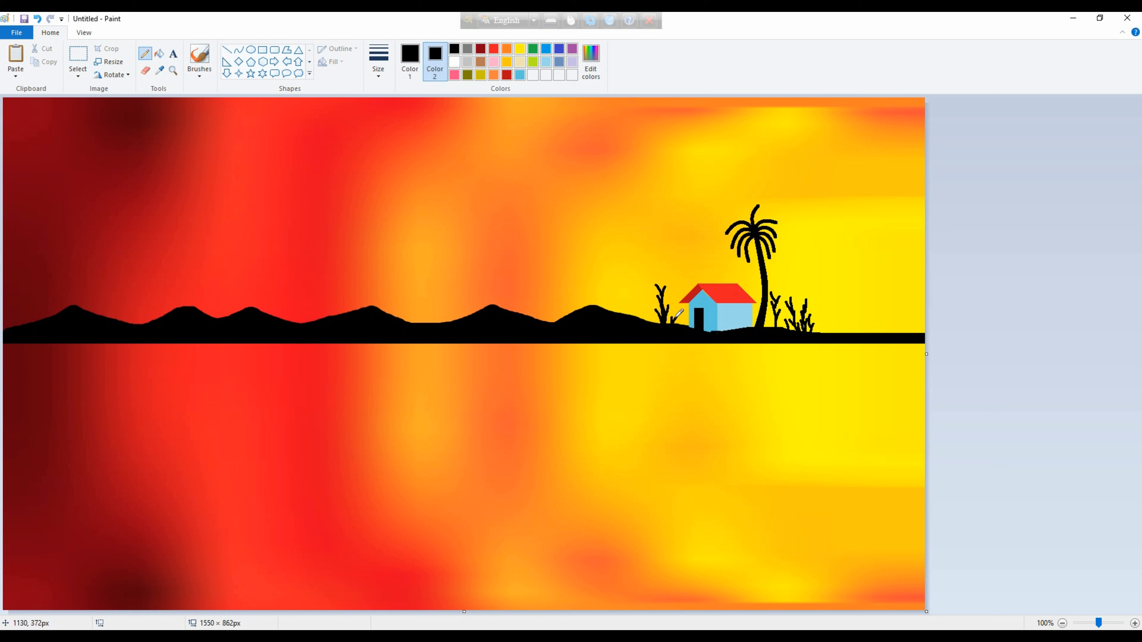
pyautogui.moveTo(636, 317); pyautogui.dragTo(638, 310)
# Paste the stage drawing over the sunset landscape with transparent selection on and white as the secondary colour.
pyautogui.click(78, 76)
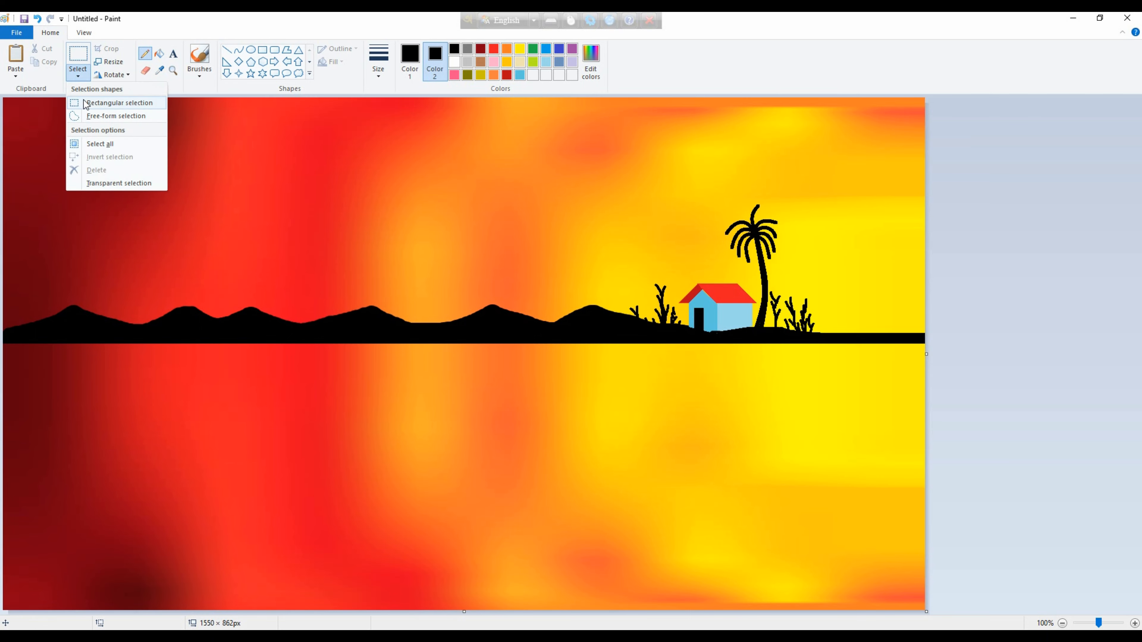
pyautogui.click(89, 145)
pyautogui.hotkey('ctrl', 'v')
pyautogui.click(78, 75)
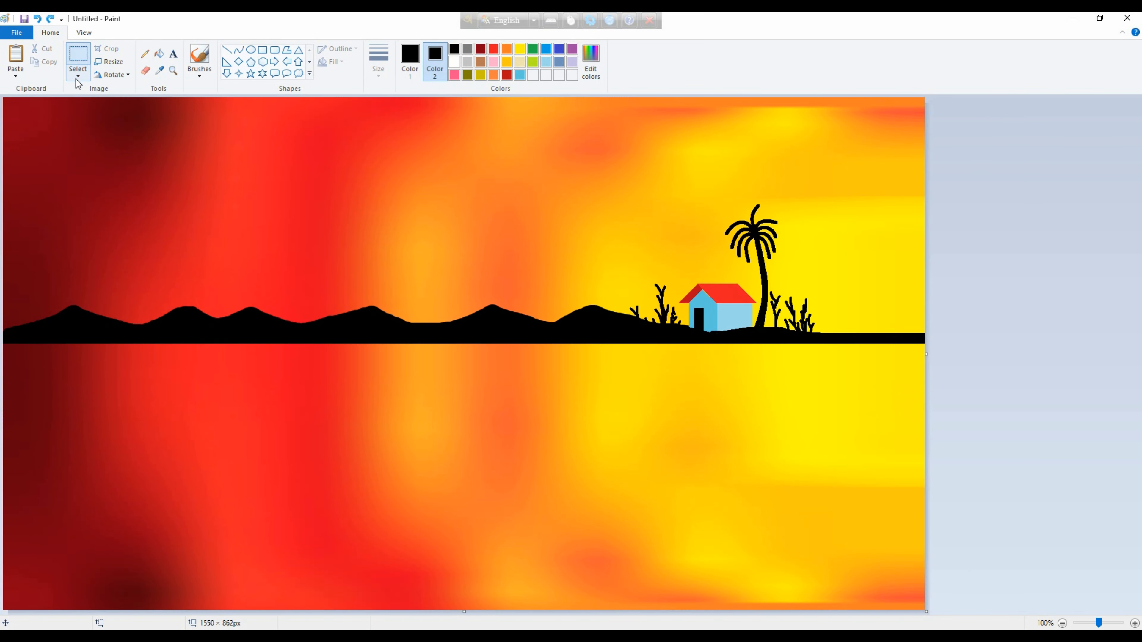
pyautogui.click(77, 78)
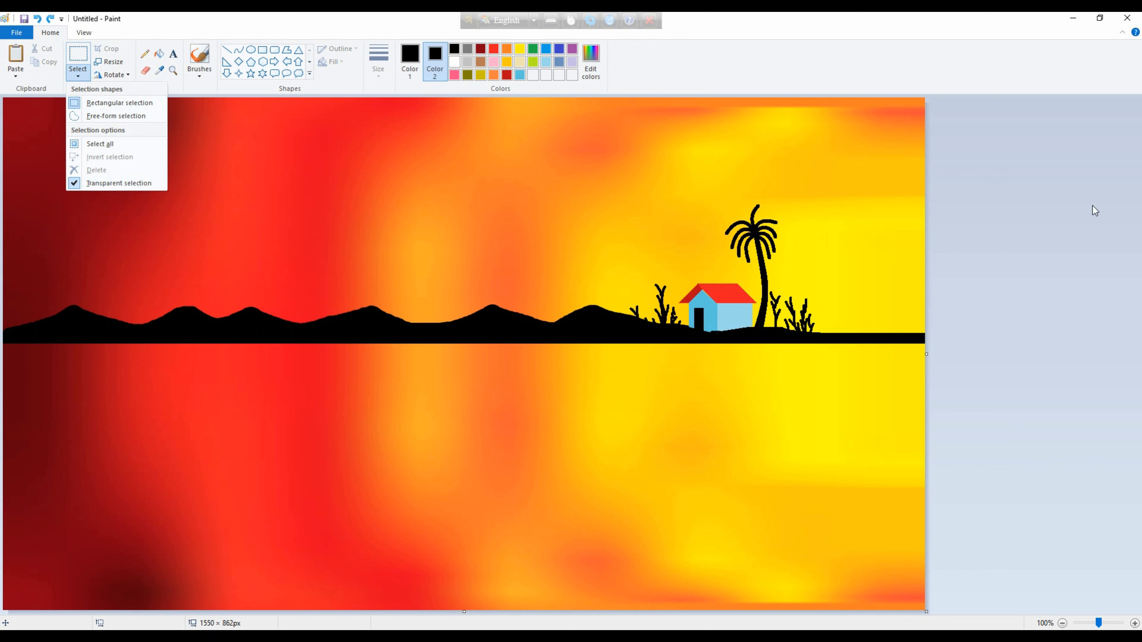
pyautogui.click(1094, 299)
pyautogui.click(312, 433)
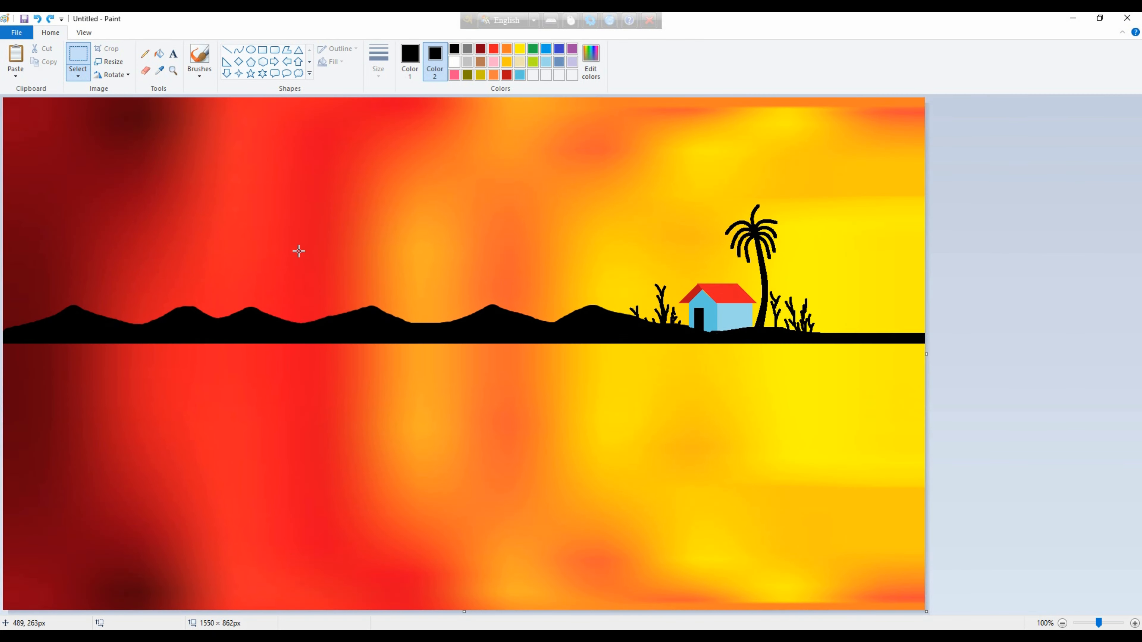
pyautogui.click(454, 62)
pyautogui.rightClick(285, 180)
pyautogui.click(314, 220)
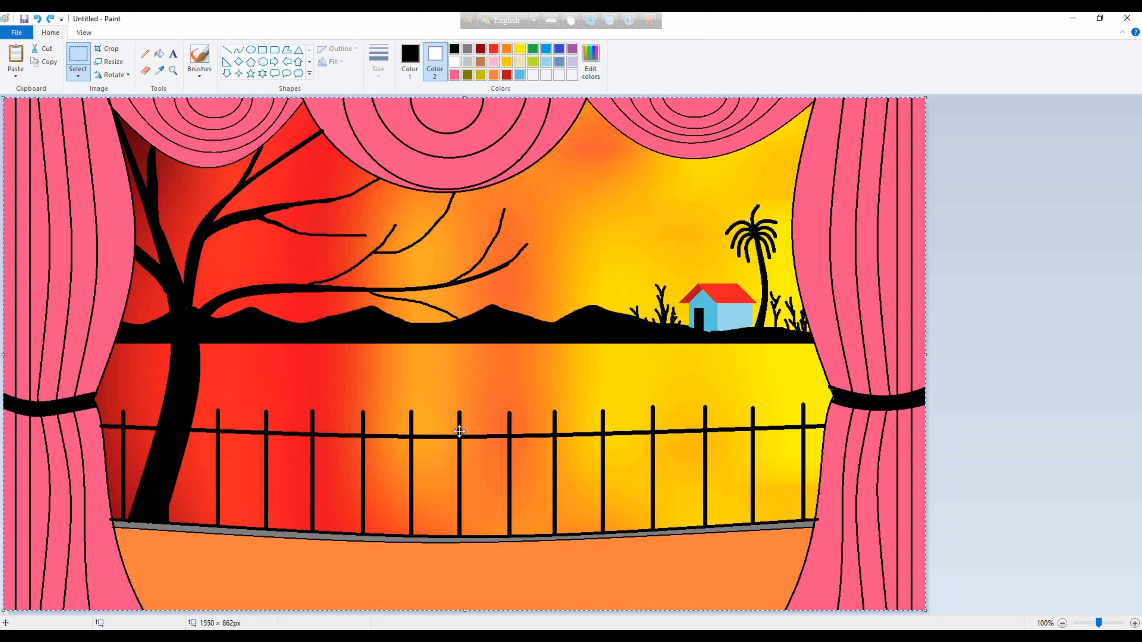
# Brush small black leaves onto the tips of the bare tree's right-hand and lower branches.
pyautogui.click(199, 73)
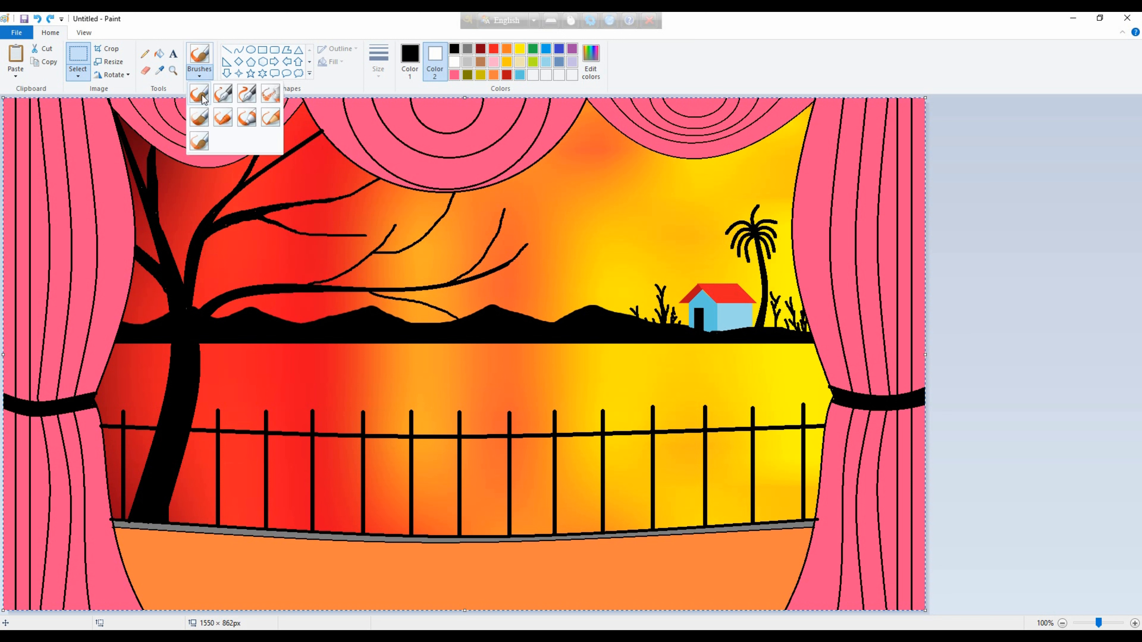
pyautogui.click(204, 92)
pyautogui.moveTo(449, 309); pyautogui.dragTo(464, 305)
pyautogui.hotkey('ctrl', 'z')
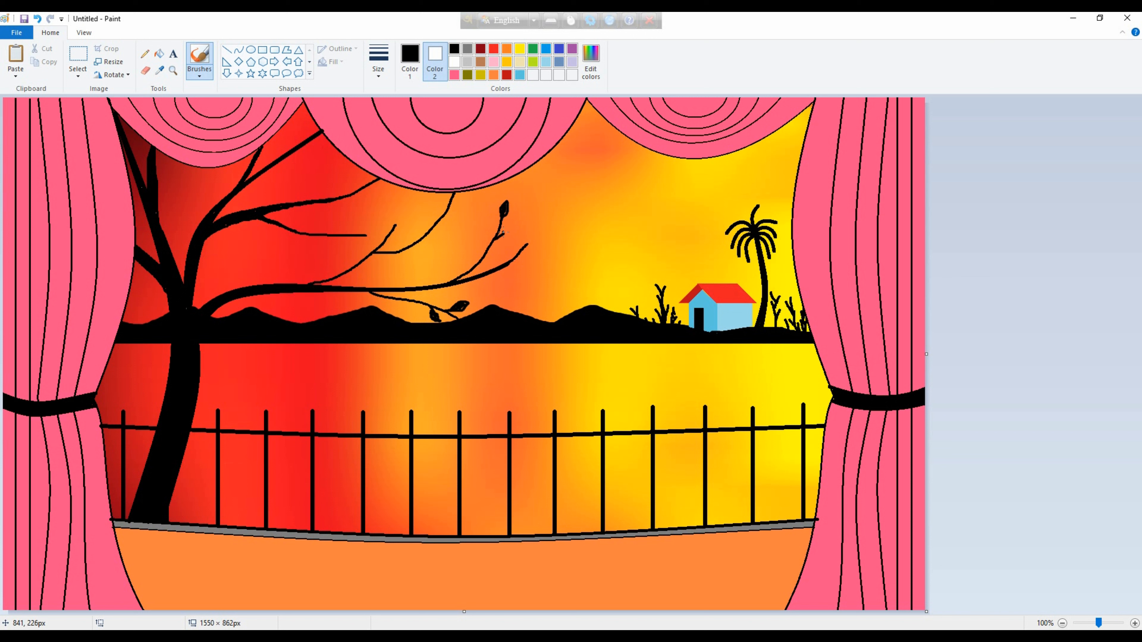
pyautogui.moveTo(503, 233); pyautogui.dragTo(485, 220)
pyautogui.moveTo(509, 254); pyautogui.dragTo(507, 252)
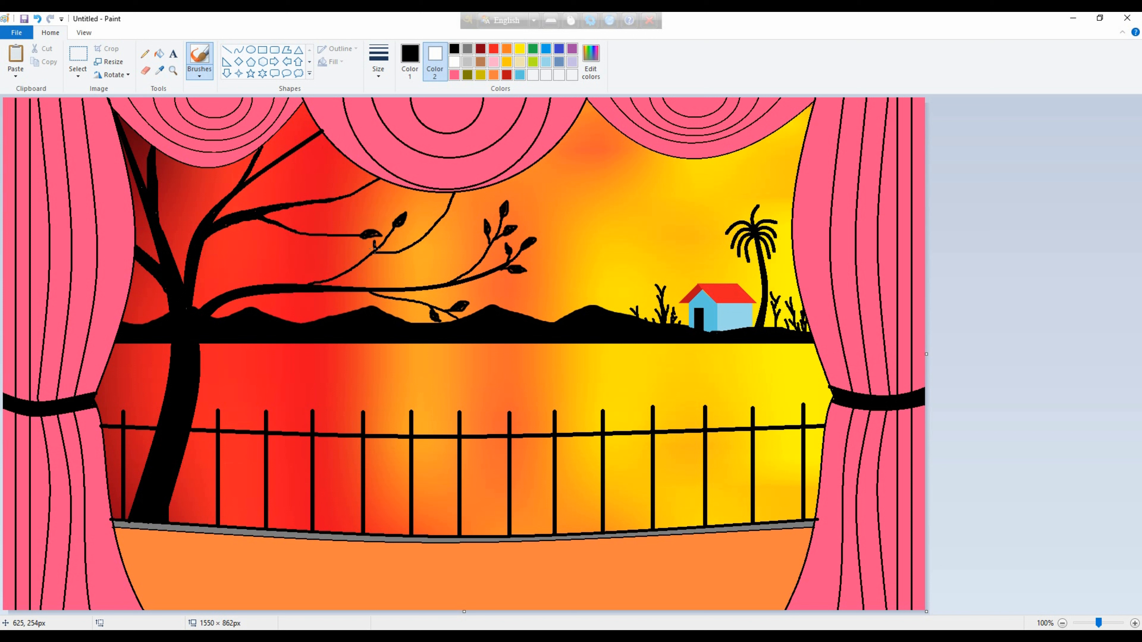
# Add more small black leaves along the tree's middle and upper branches.
pyautogui.moveTo(374, 246); pyautogui.dragTo(385, 242)
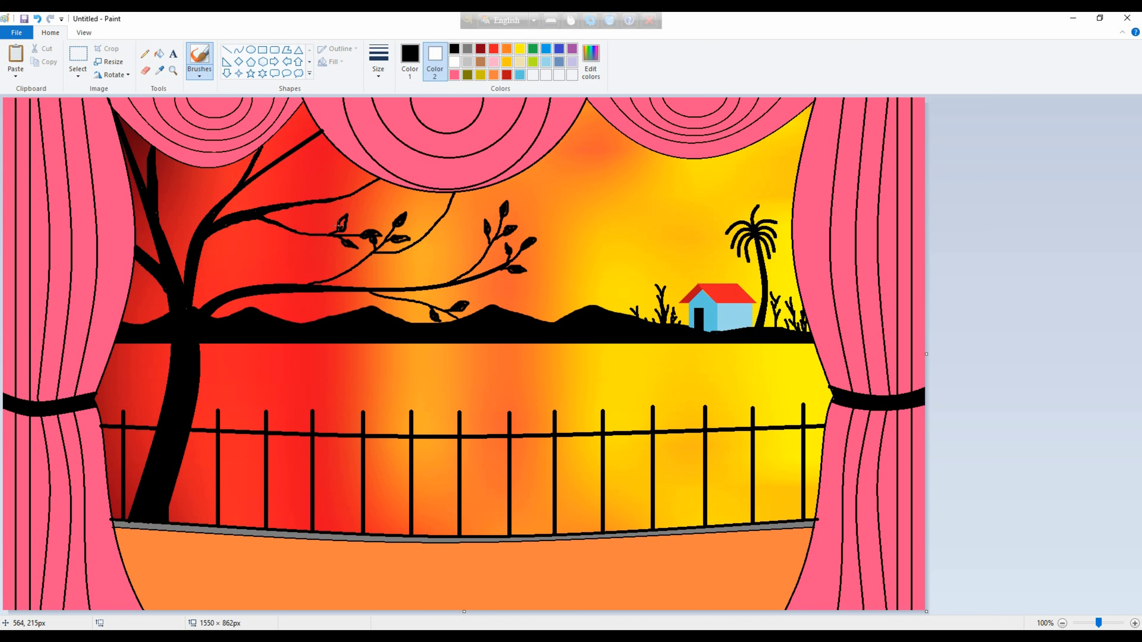
pyautogui.moveTo(335, 197); pyautogui.dragTo(345, 184)
pyautogui.moveTo(430, 232); pyautogui.dragTo(447, 228)
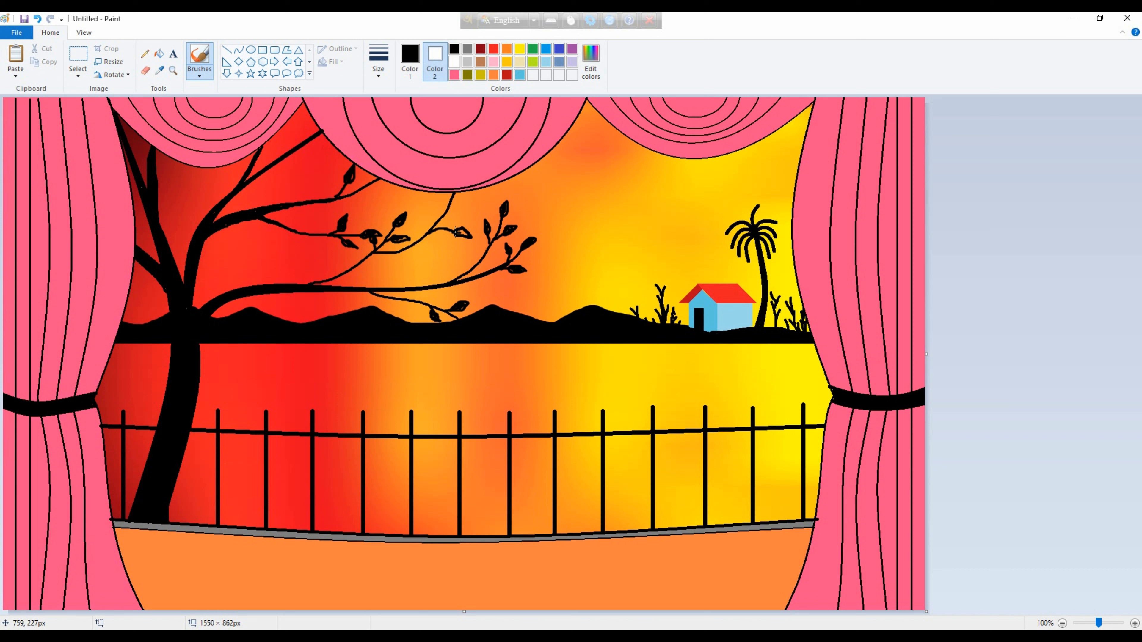
# Brush one more small black leaf onto the lower side of the tree twig hanging beneath the central curtain swag.
pyautogui.moveTo(450, 223)
pyautogui.mouseDown()
pyautogui.moveTo(459, 217)
pyautogui.moveTo(436, 246)
pyautogui.mouseUp()
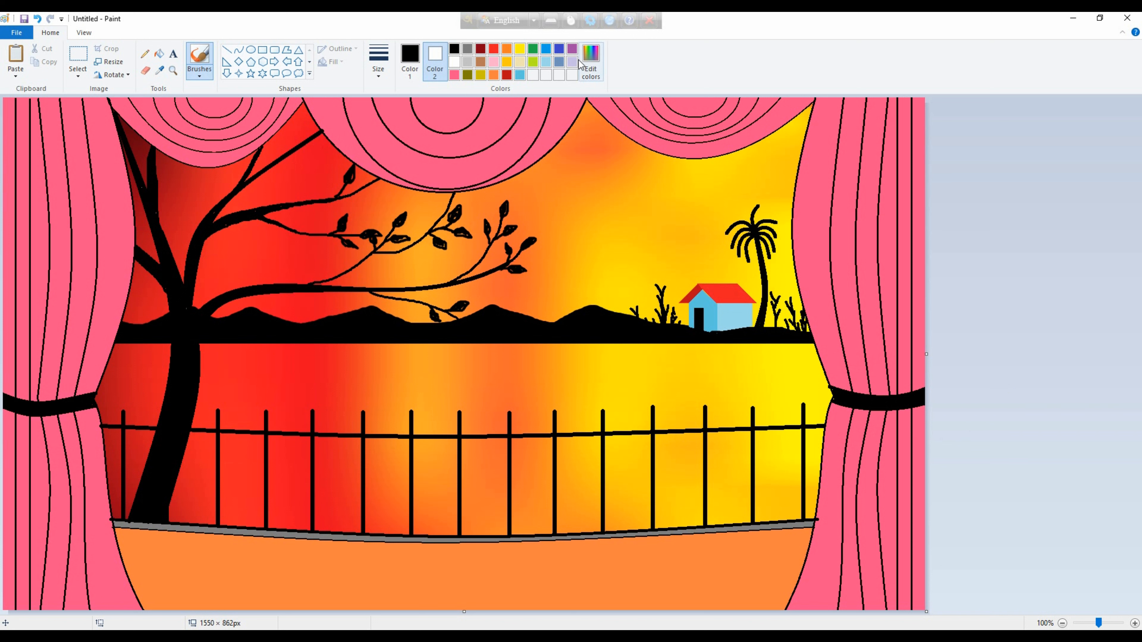
# Fill the orange stage floor with a custom light grey of red 206, green 206 and blue 206.
pyautogui.click(467, 61)
pyautogui.click(159, 54)
pyautogui.click(443, 585)
pyautogui.hotkey('ctrl', 'z')
pyautogui.click(411, 77)
pyautogui.click(467, 62)
pyautogui.click(590, 63)
pyautogui.click(693, 269)
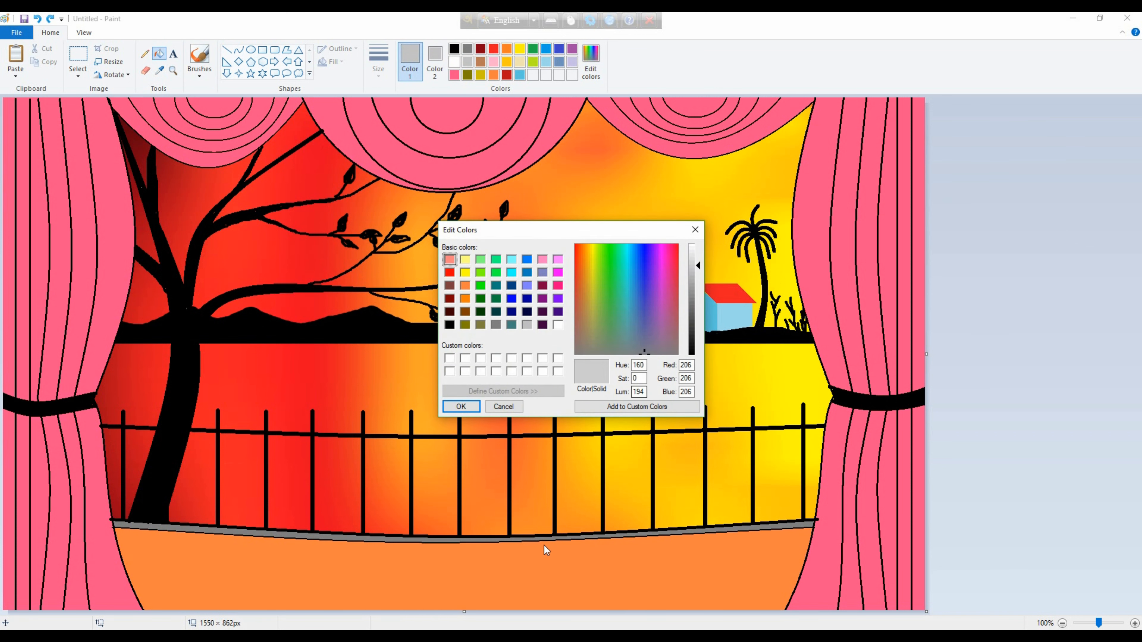
pyautogui.click(461, 406)
pyautogui.click(444, 536)
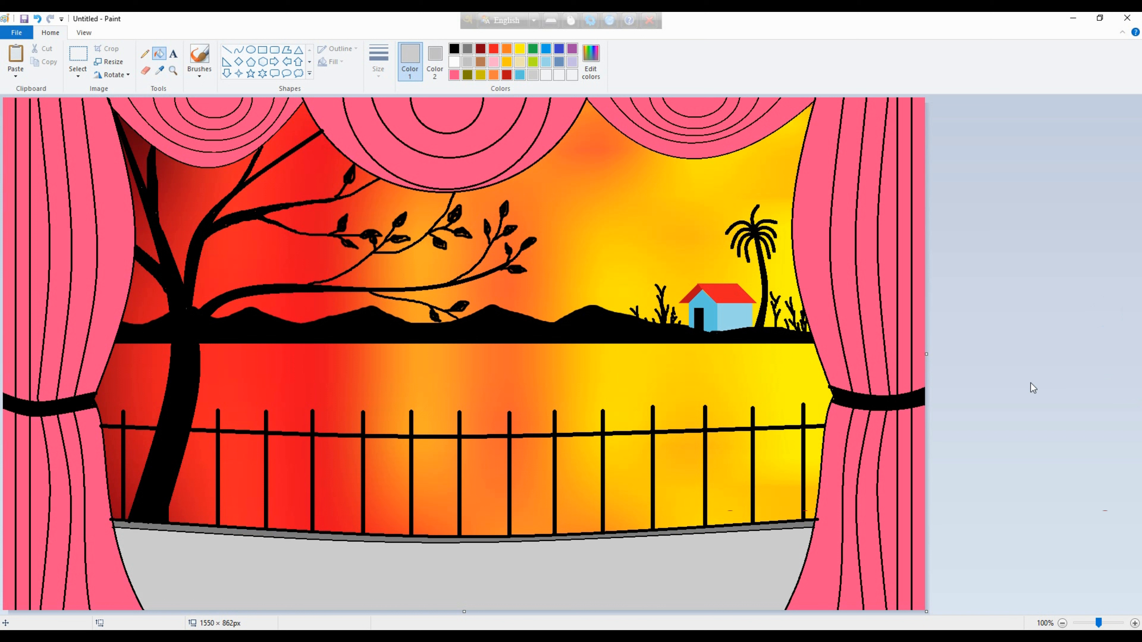
# Draw seven thin black straight lines fanning outward across the grey stage floor from its back edge, with the middle one vertical.
pyautogui.click(454, 48)
pyautogui.click(226, 50)
pyautogui.moveTo(274, 540)
pyautogui.mouseDown()
pyautogui.moveTo(270, 612)
pyautogui.moveTo(202, 611)
pyautogui.mouseUp()
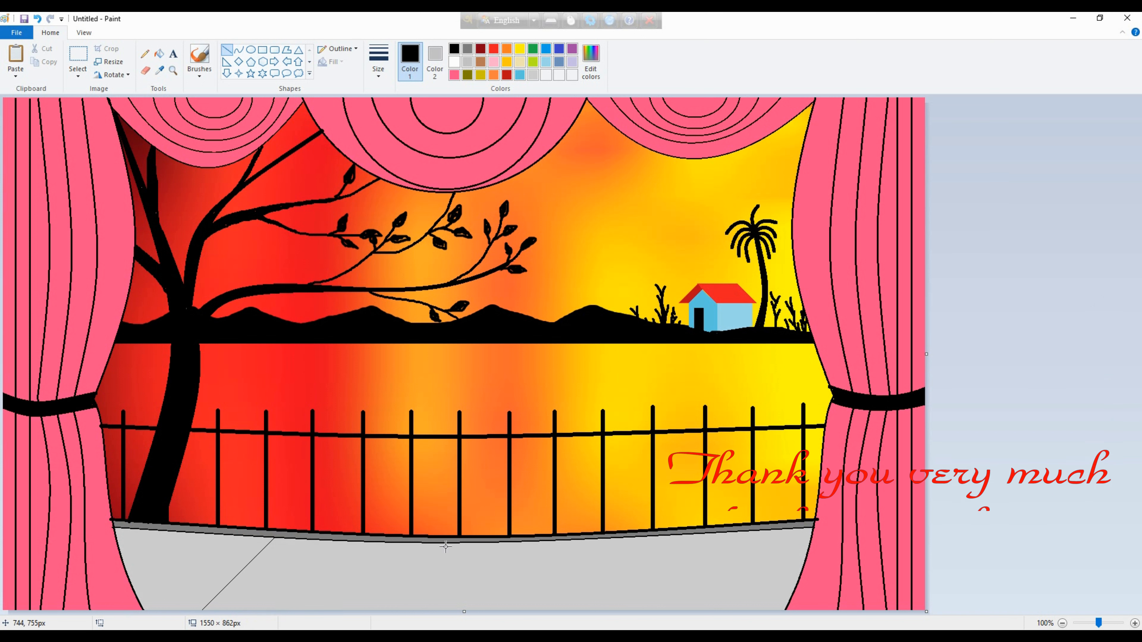
pyautogui.moveTo(456, 544); pyautogui.dragTo(456, 627)
pyautogui.moveTo(380, 544); pyautogui.dragTo(334, 610)
pyautogui.moveTo(157, 532); pyautogui.dragTo(124, 564)
pyautogui.moveTo(544, 542); pyautogui.dragTo(578, 611)
pyautogui.moveTo(649, 539); pyautogui.dragTo(709, 619)
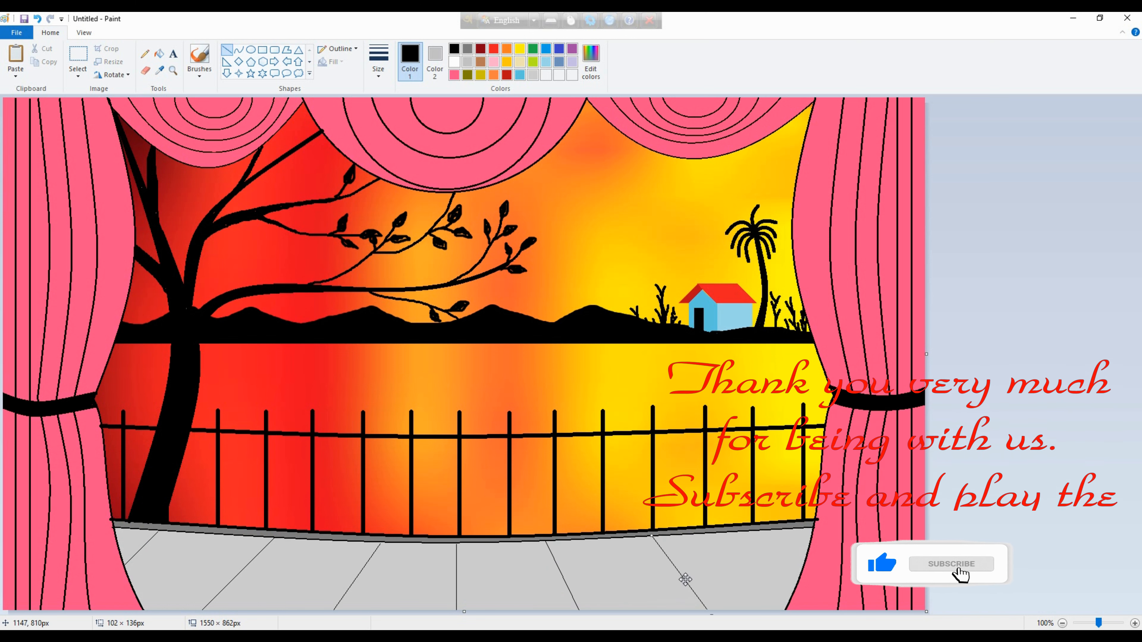
pyautogui.moveTo(759, 532); pyautogui.dragTo(800, 574)
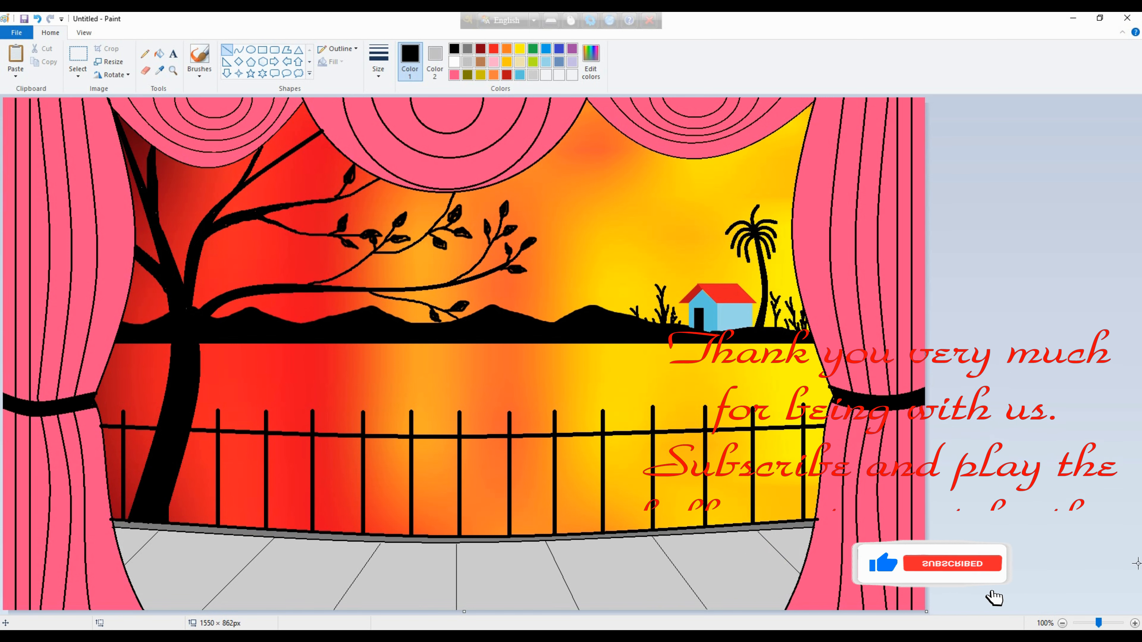